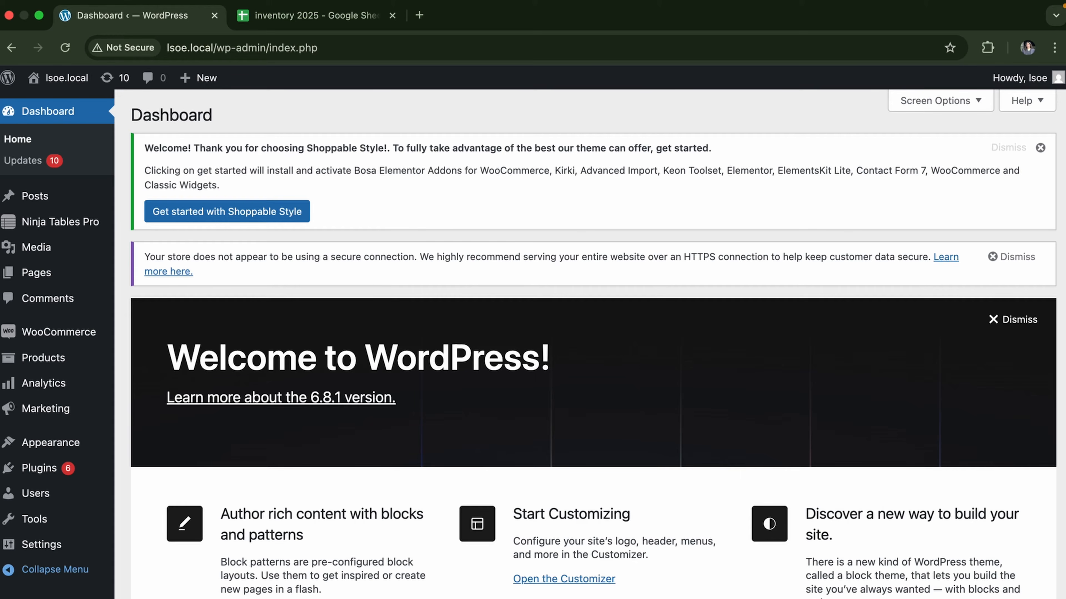
In Google Sheets, publish the entire inventory 2025 document to the web as a web page and copy its public link.
left_click(320, 16)
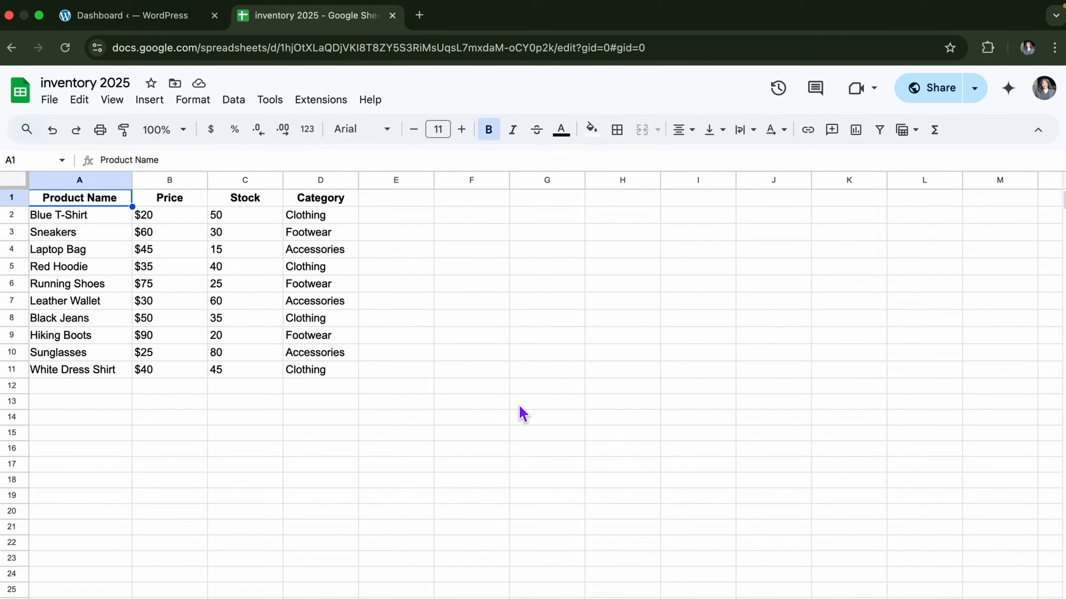
left_click(50, 100)
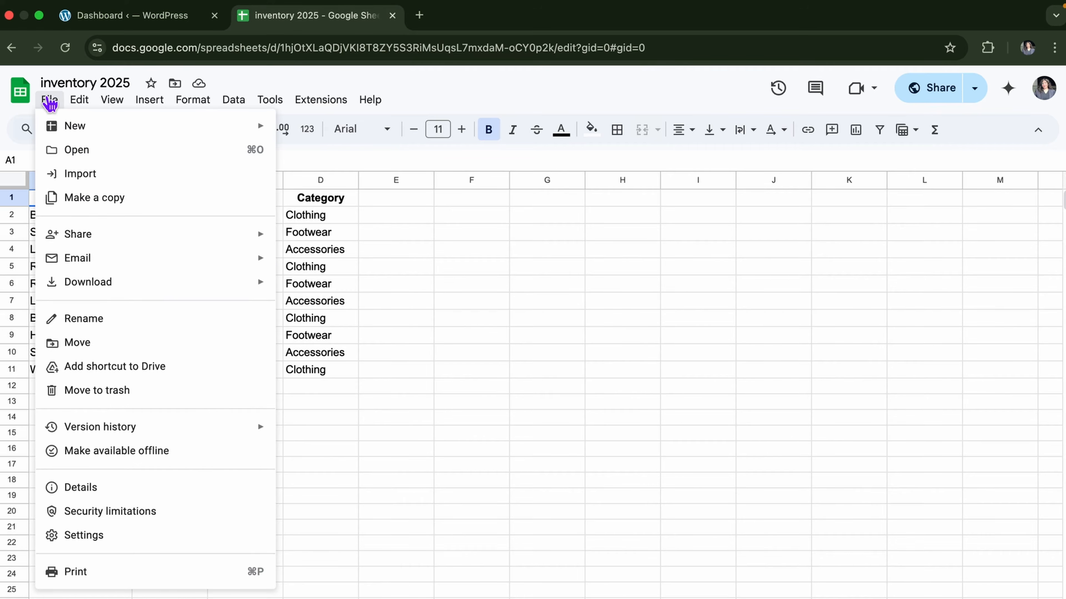
mouse_move(129, 242)
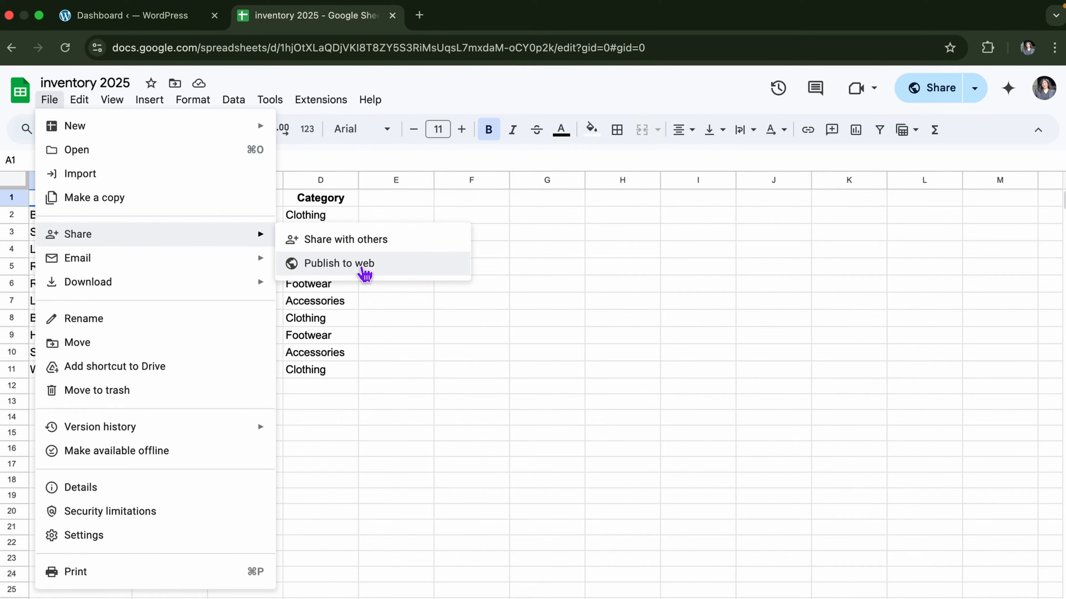
left_click(363, 269)
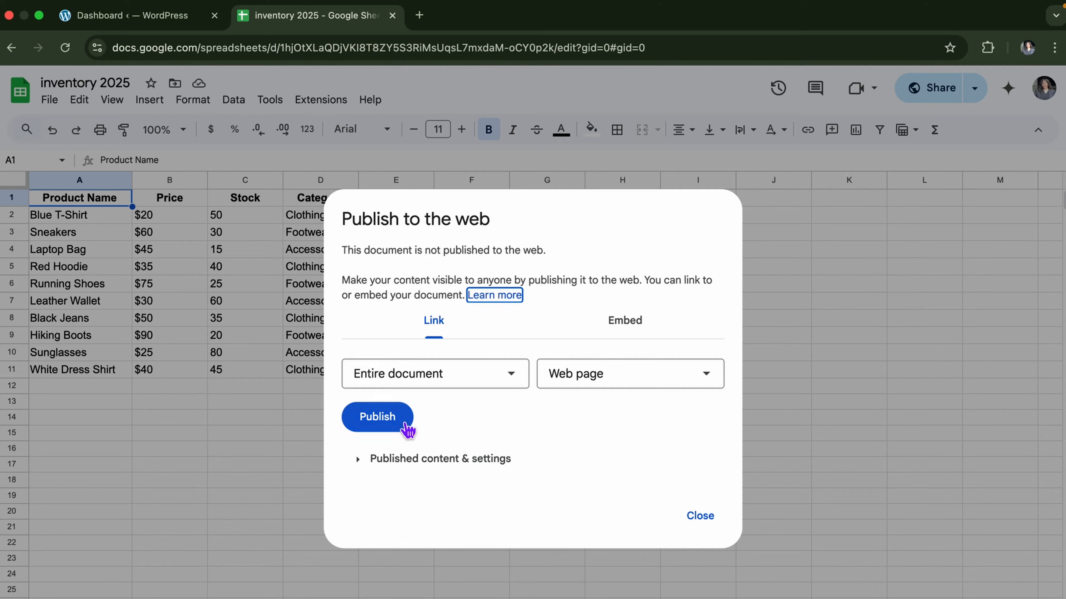
left_click(388, 426)
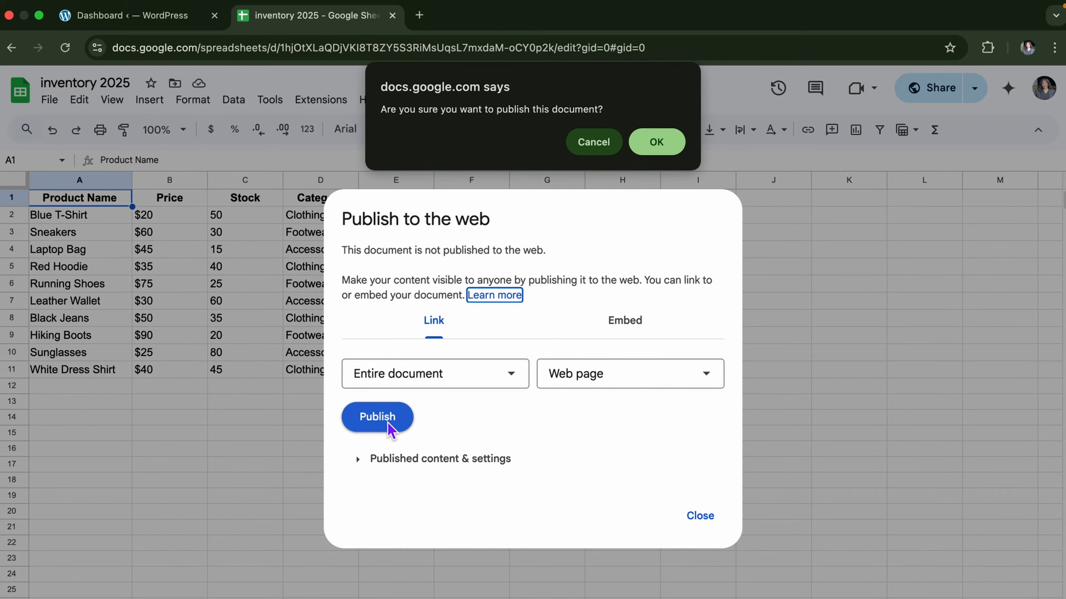
left_click(661, 146)
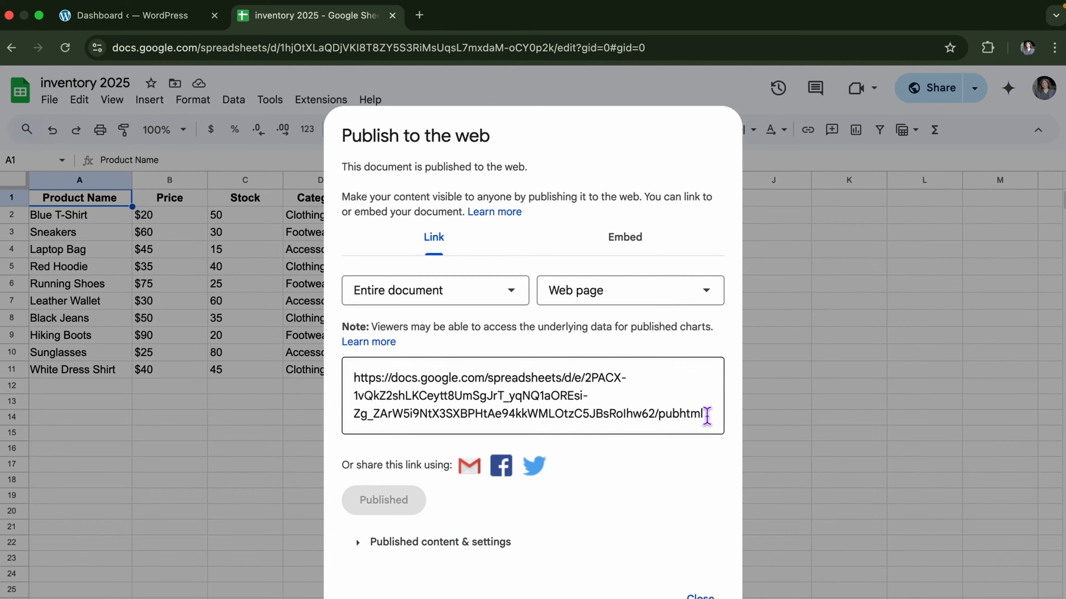
left_click(588, 422)
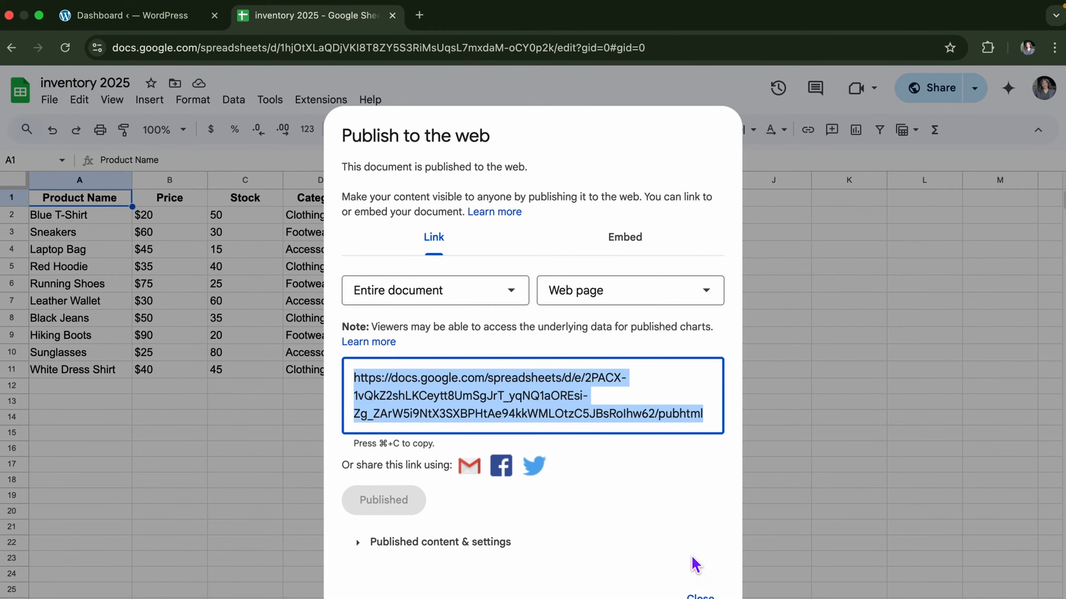
left_click(699, 594)
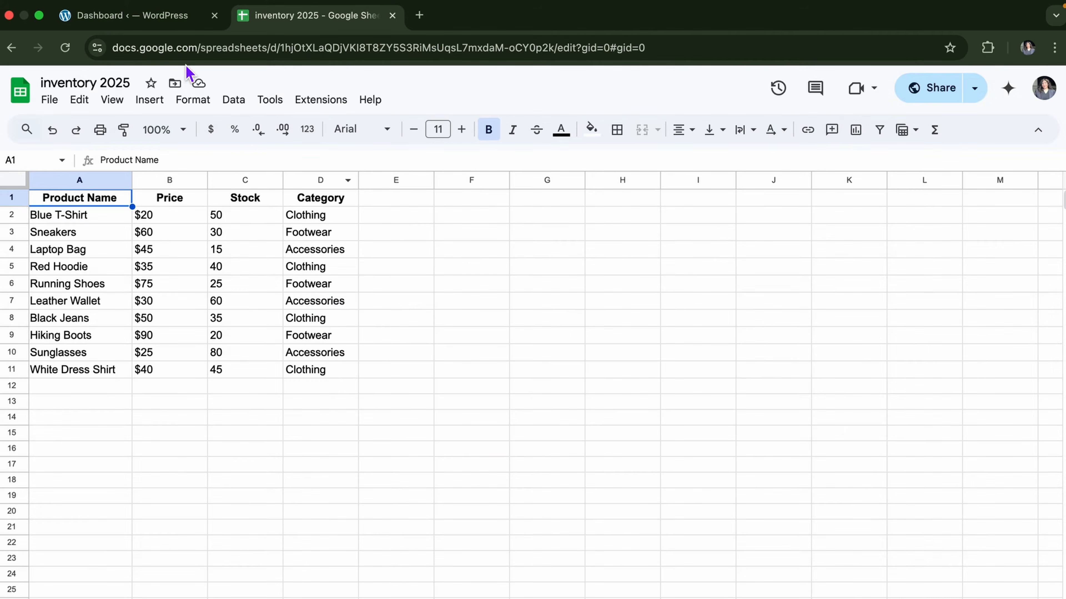
Switch to the WordPress dashboard and start creating a Ninja Tables table that connects to Google Sheets.
left_click(166, 18)
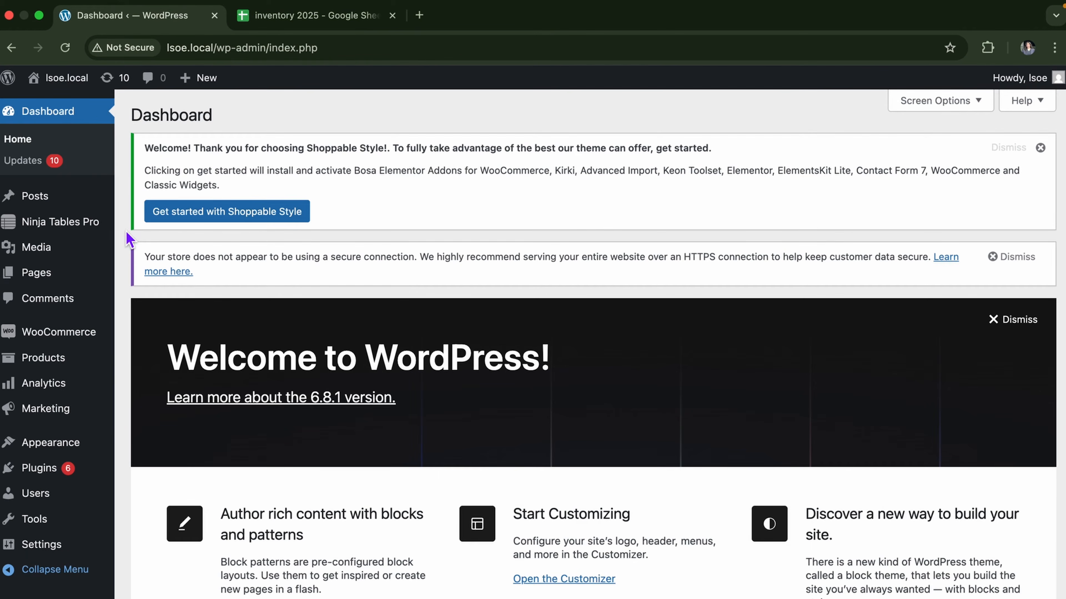
left_click(96, 228)
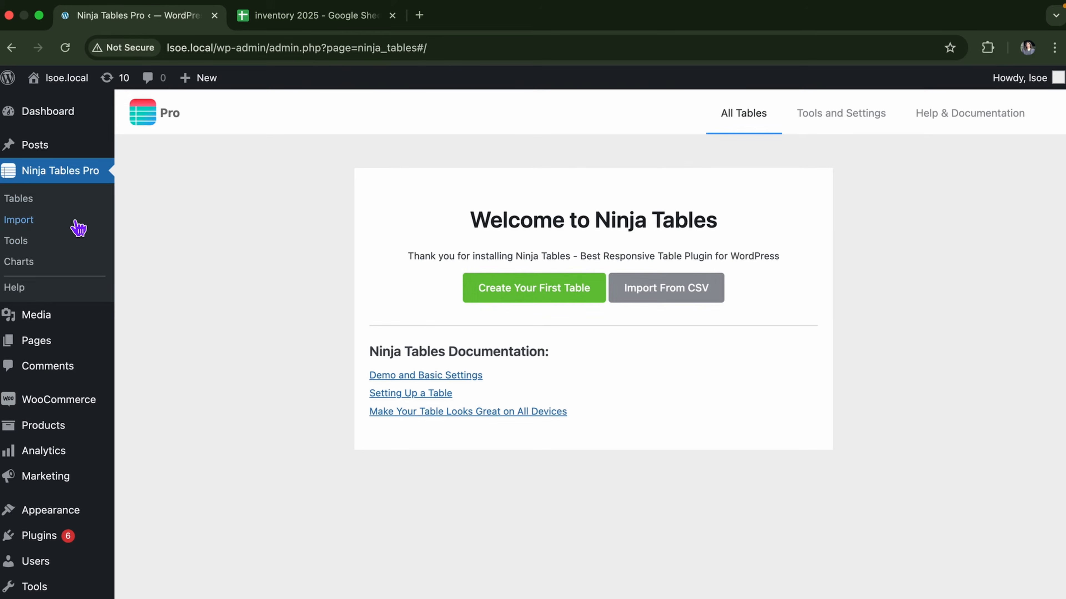
left_click(552, 299)
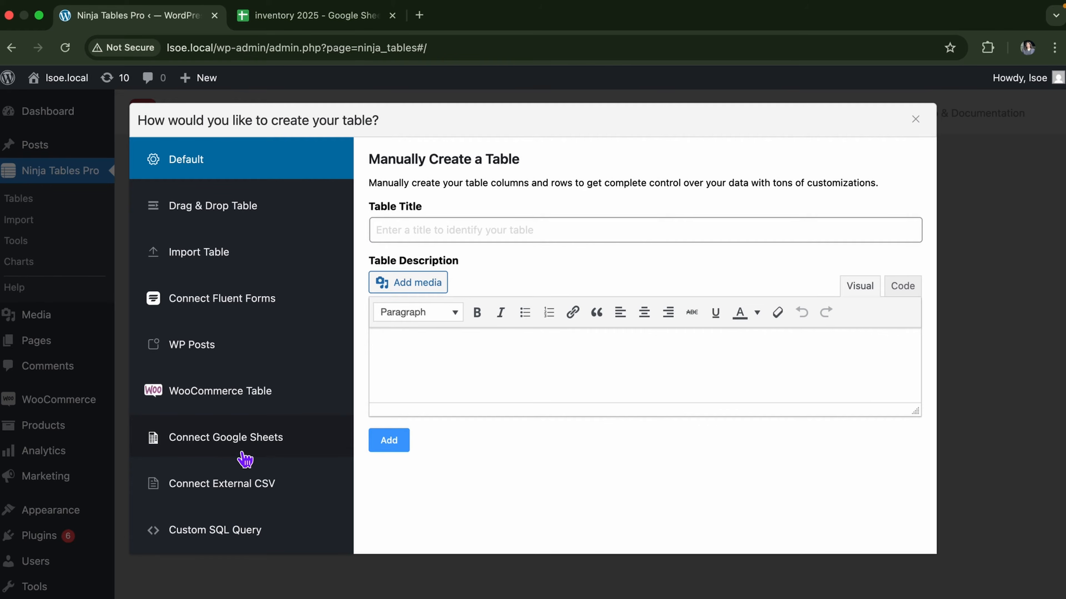
left_click(263, 448)
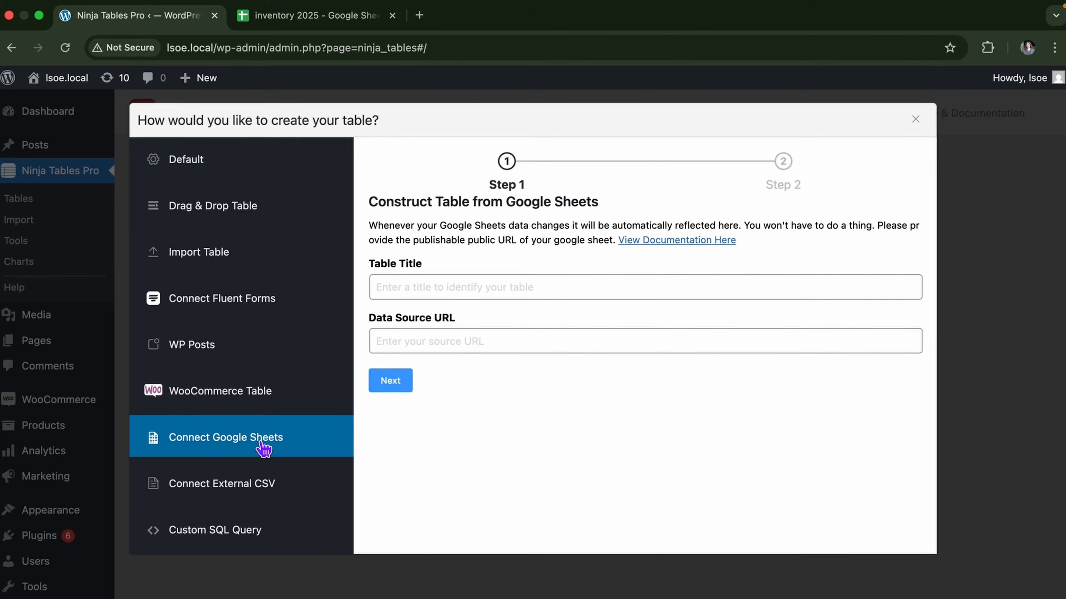
Title the table Inventory 2025, paste the published sheet link as the data source URL, and proceed to field selection.
left_click(571, 285)
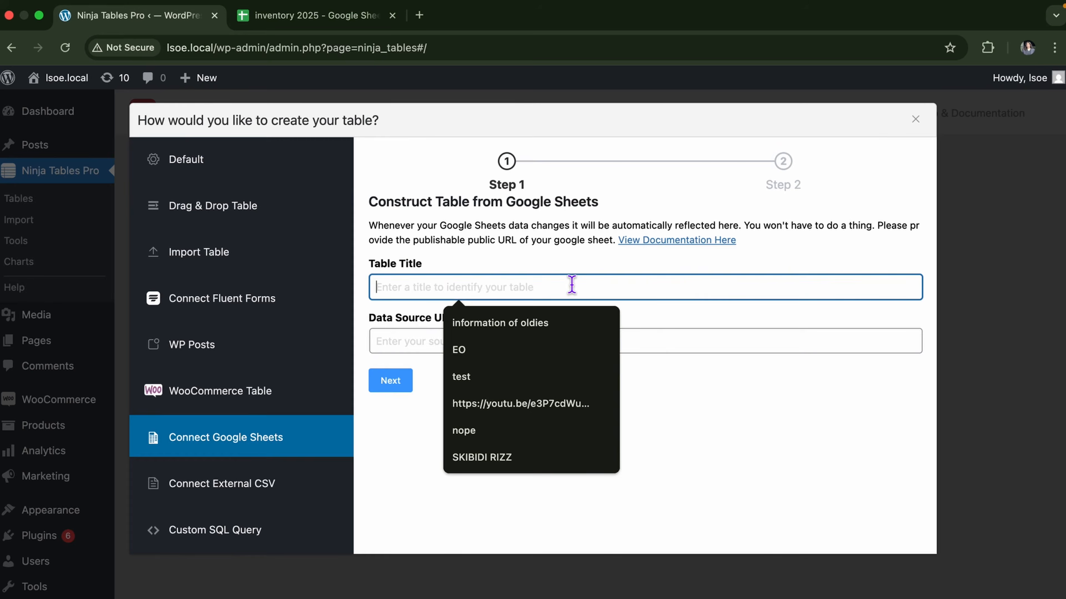
type("inventor")
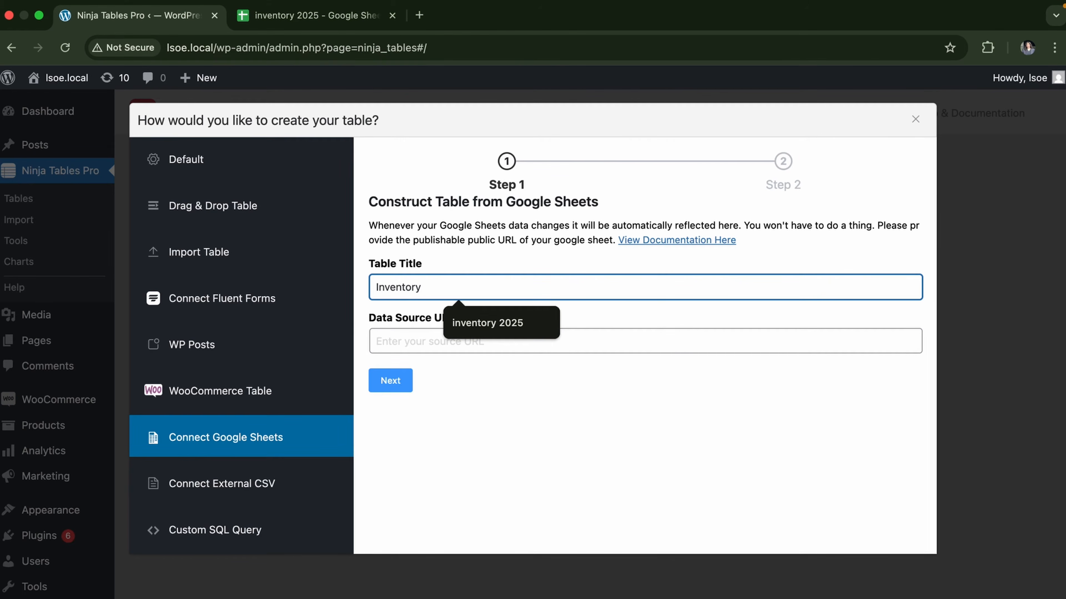
left_click(691, 343)
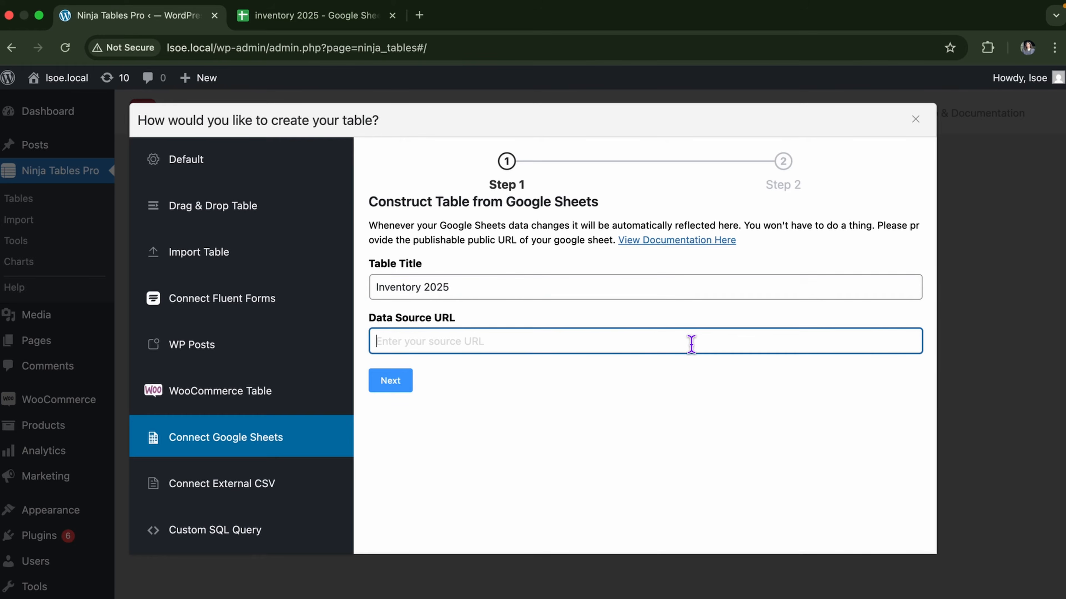
key("super+v")
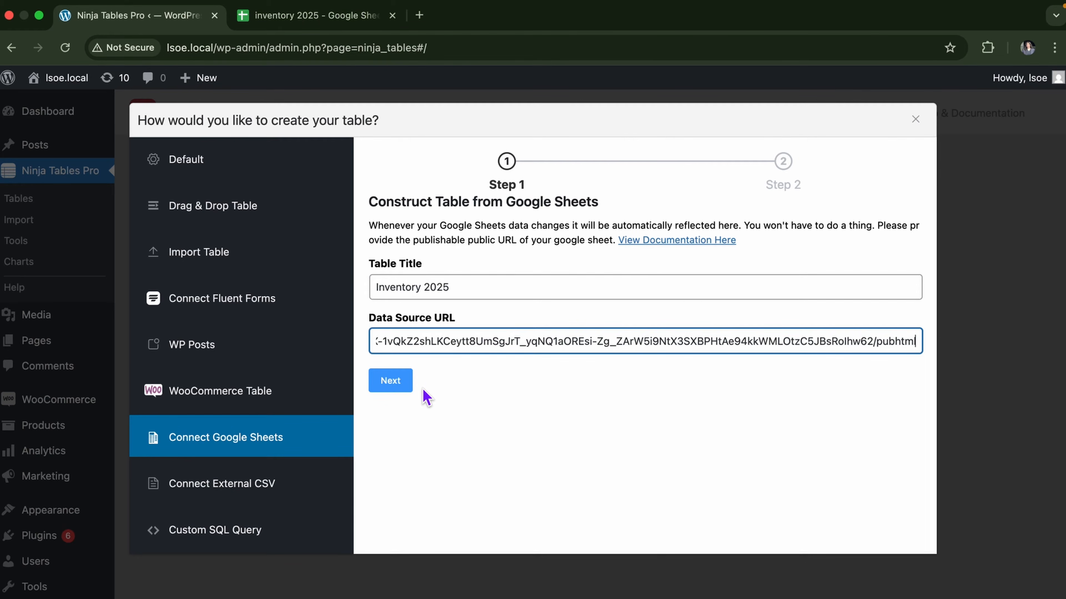
left_click(391, 381)
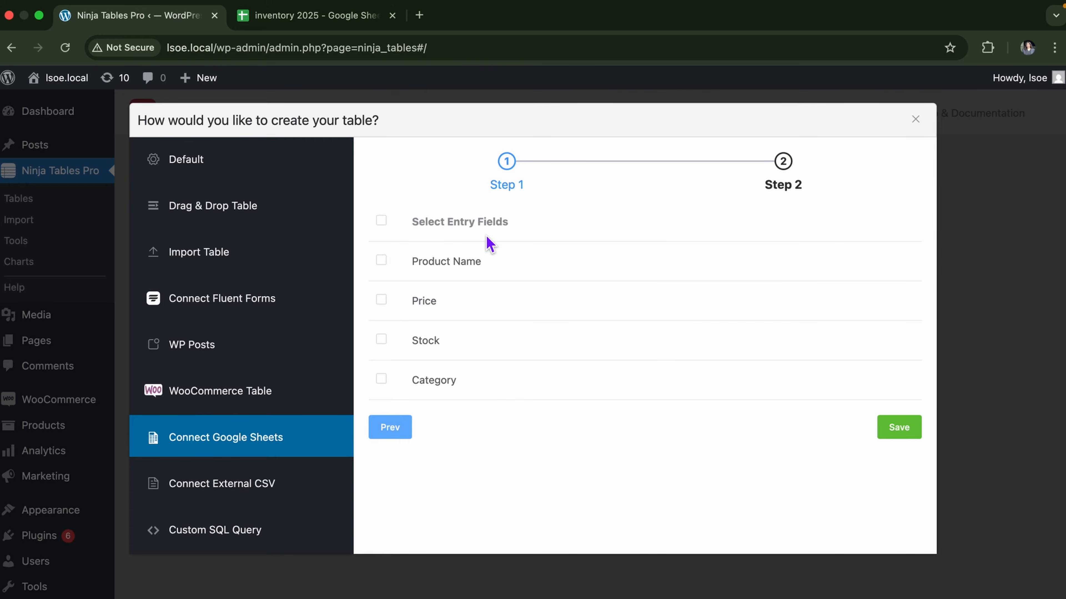
Include the Product Name, Price, Stock and Category fields and save the table.
left_click(381, 260)
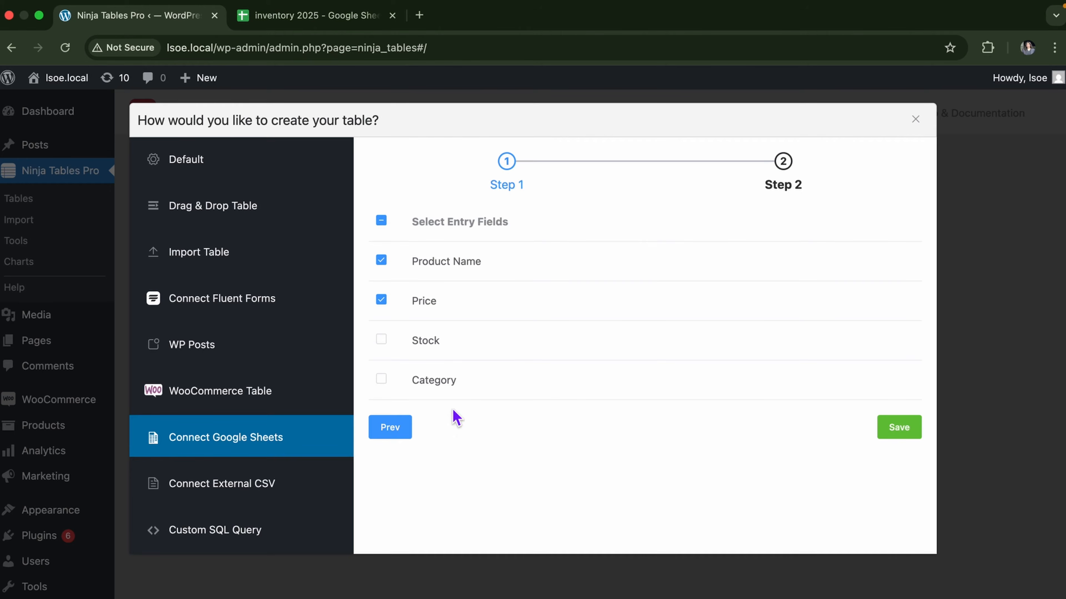
left_click(381, 339)
left_click(382, 378)
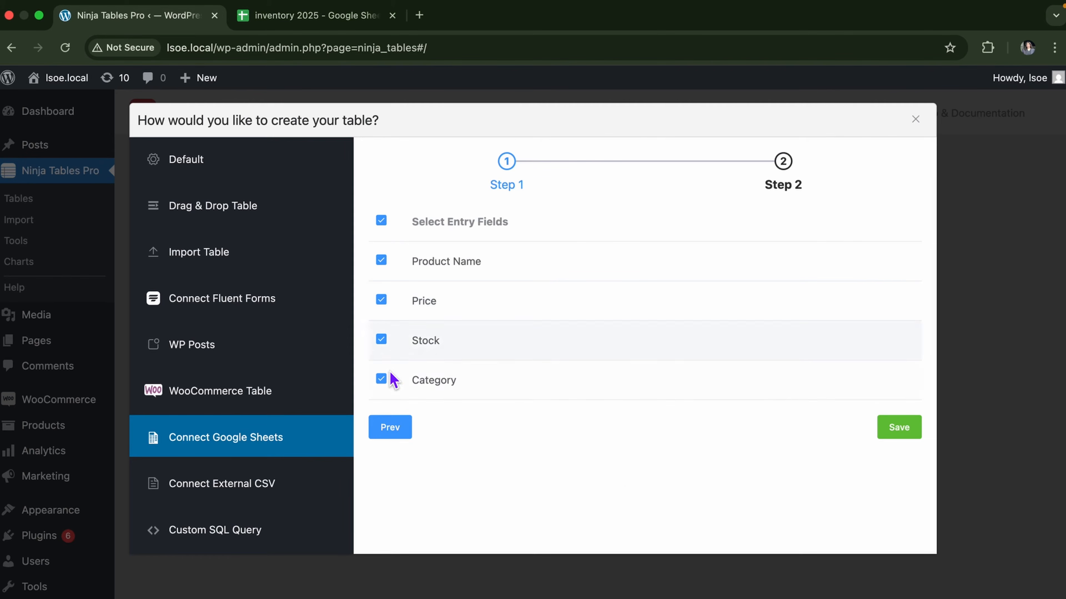
left_click(913, 439)
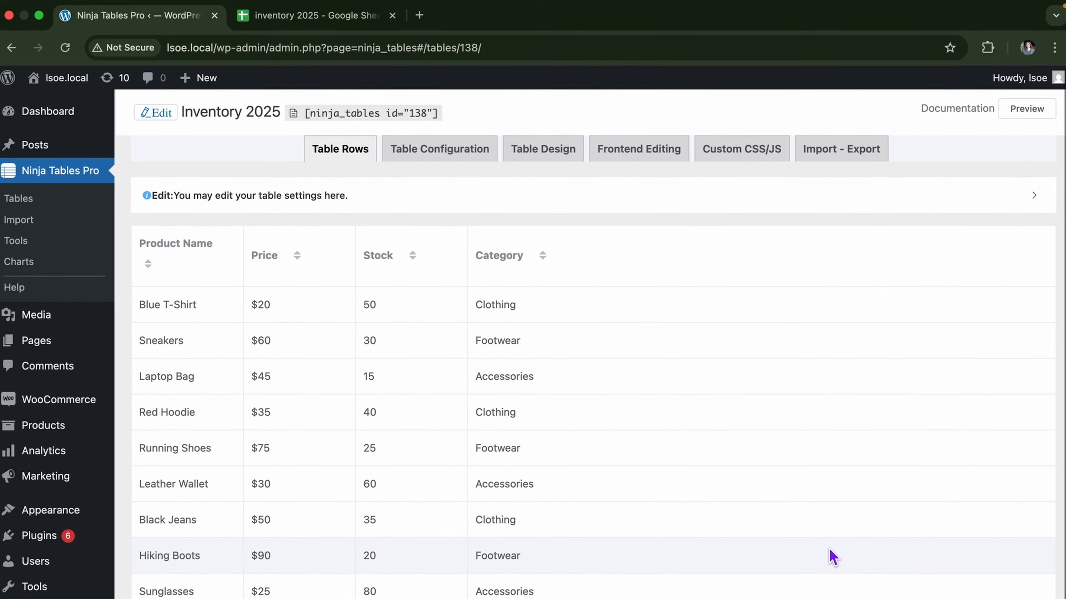
Review the imported rows and slightly widen the Product Name column in the table preview.
scroll(762, 334, "down", 1)
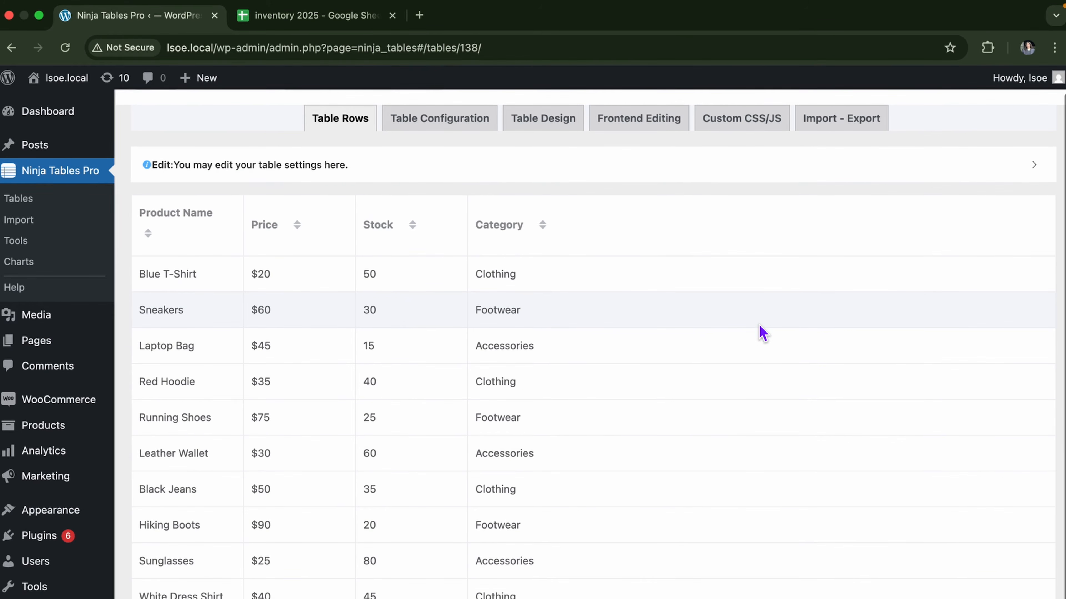
scroll(762, 333, "up", 1)
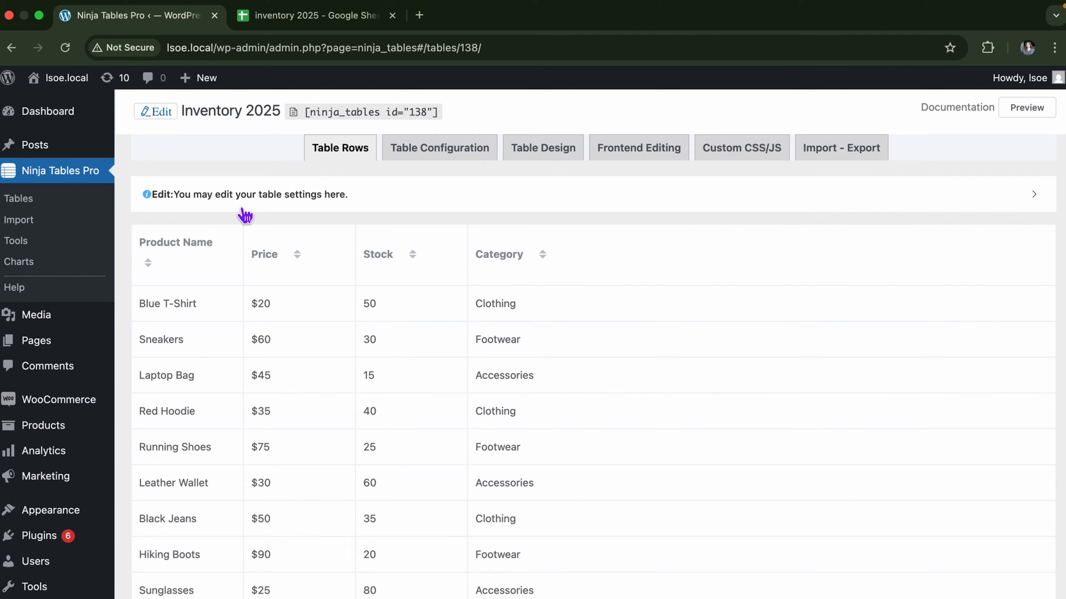
mouse_move(242, 238)
left_mouse_down()
mouse_move(269, 238)
mouse_move(238, 247)
mouse_move(248, 257)
left_mouse_up()
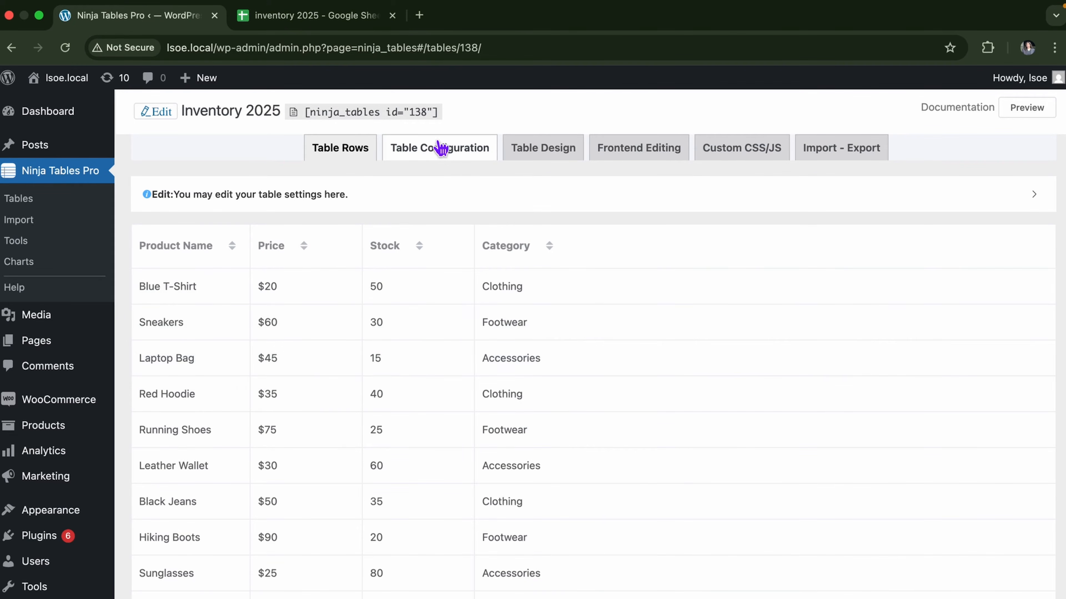
In the table's column configuration, keep the Product Name data type as Single Line Text Field and update the column.
left_click(443, 163)
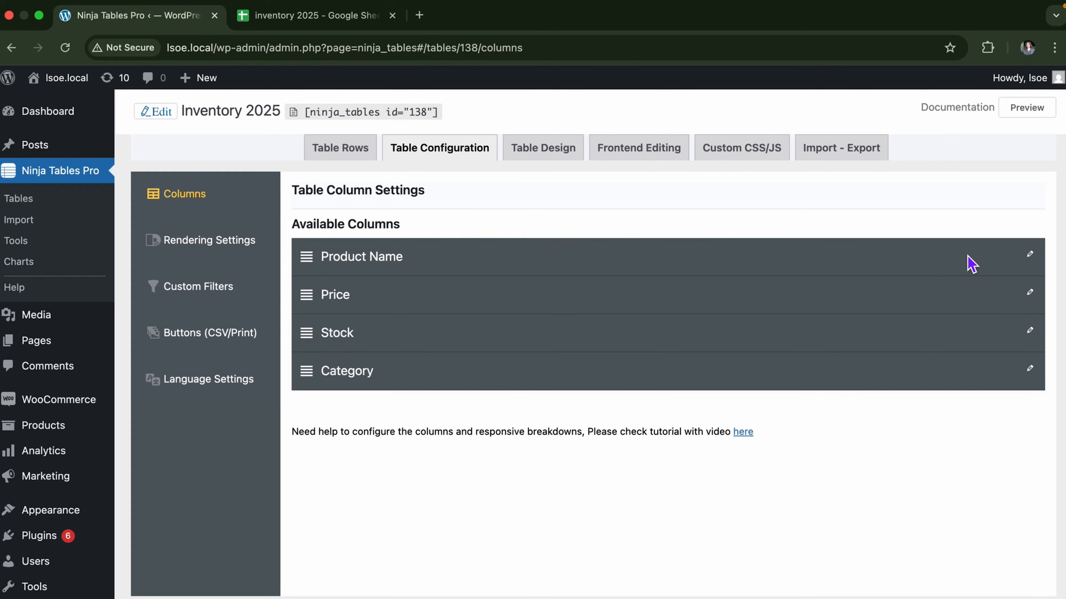
left_click(1030, 256)
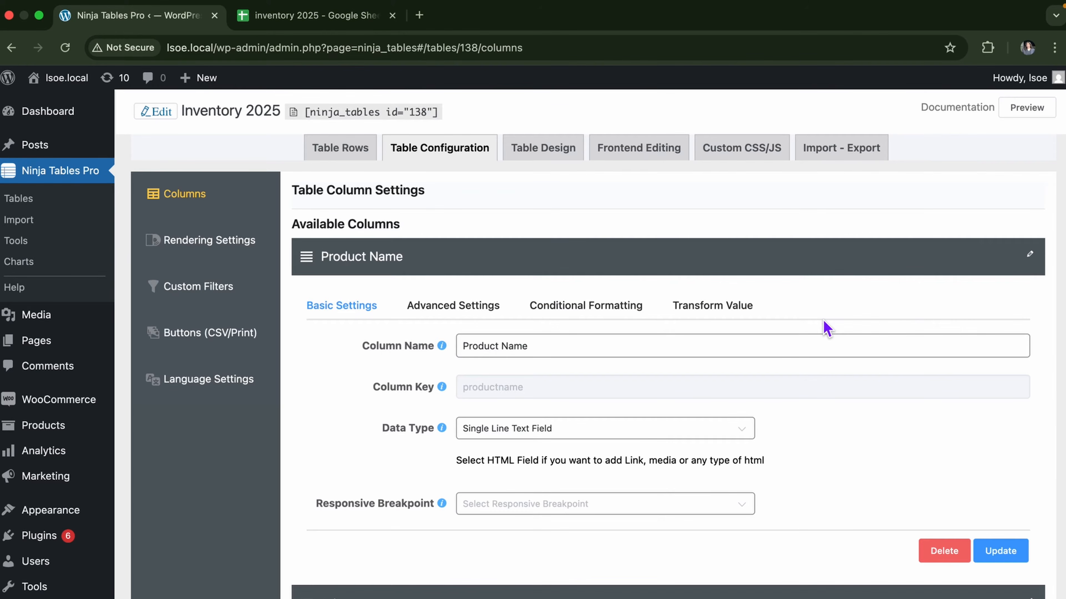
scroll(823, 327, "down", 1)
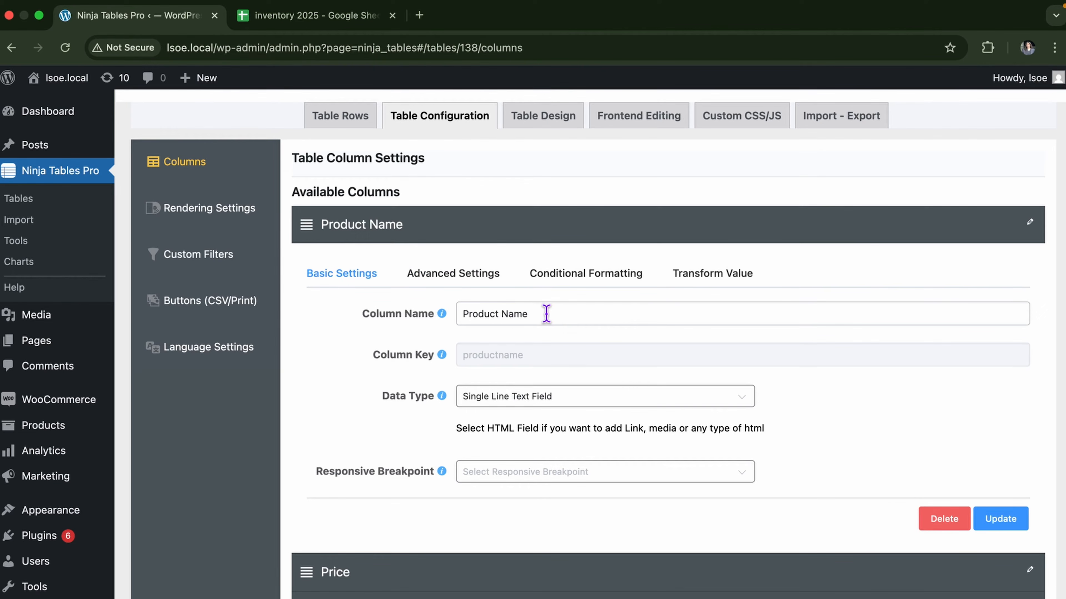
left_click(651, 398)
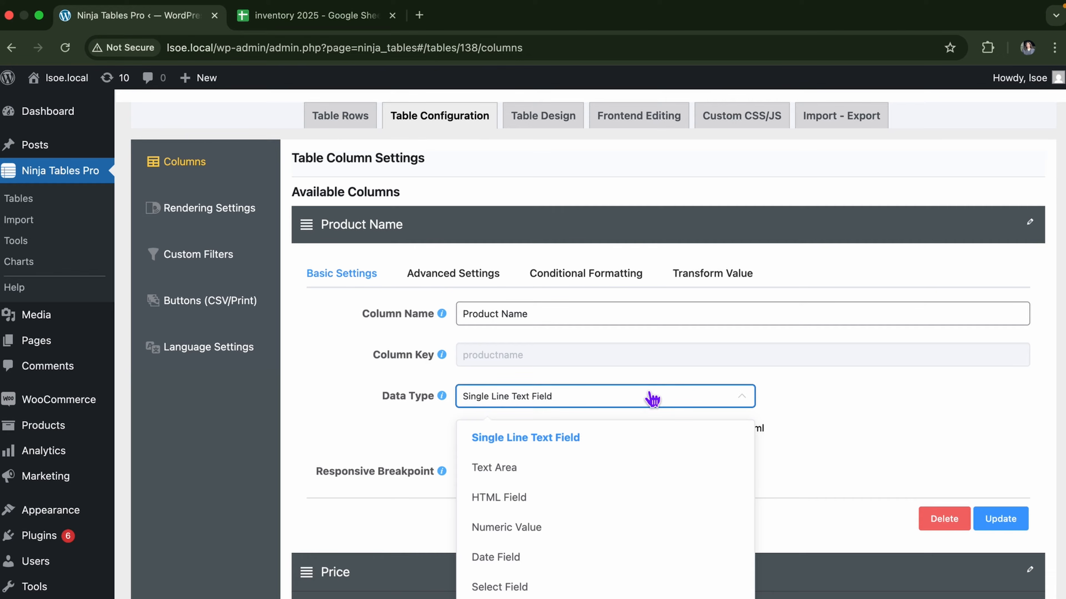
left_click(649, 398)
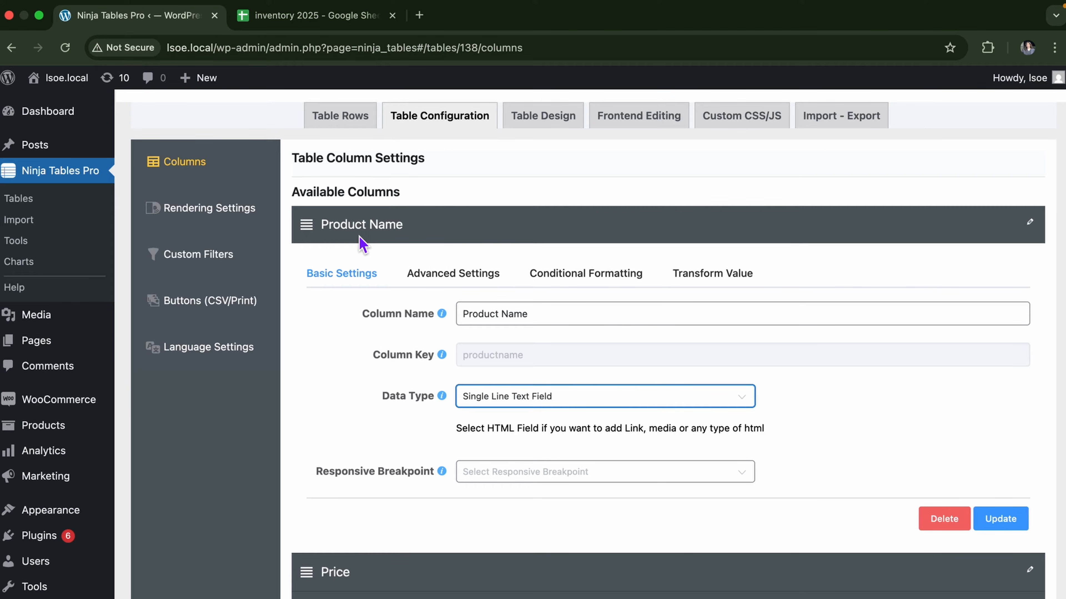
left_click(635, 399)
left_click(493, 428)
scroll(702, 415, "down", 2)
left_click(747, 341)
left_click(817, 371)
left_click(1001, 462)
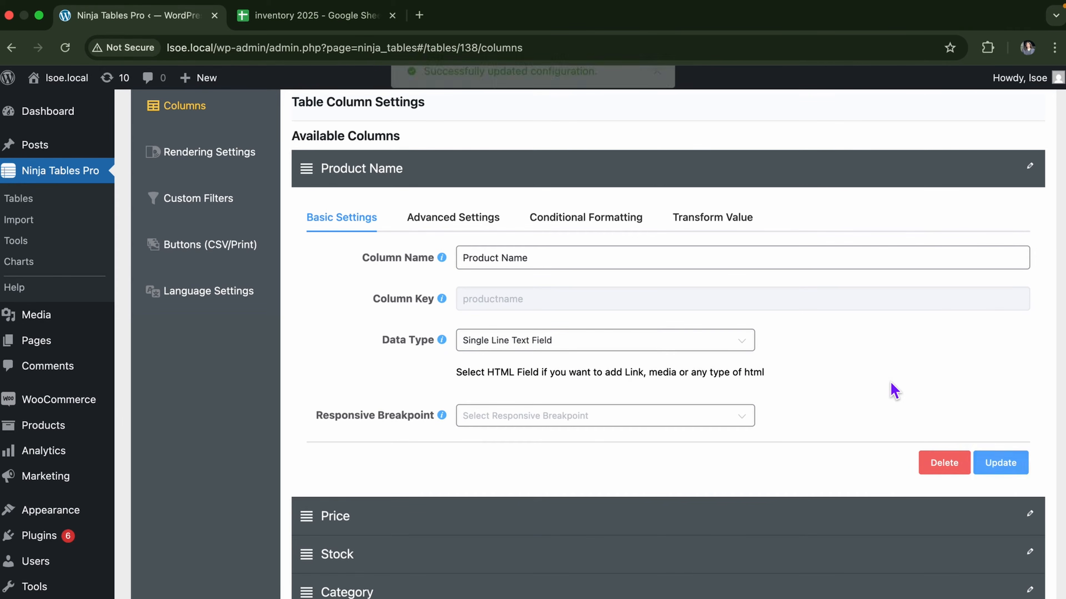
Set the Price column's data type to Numeric Value and update the column.
scroll(873, 443, "down", 2)
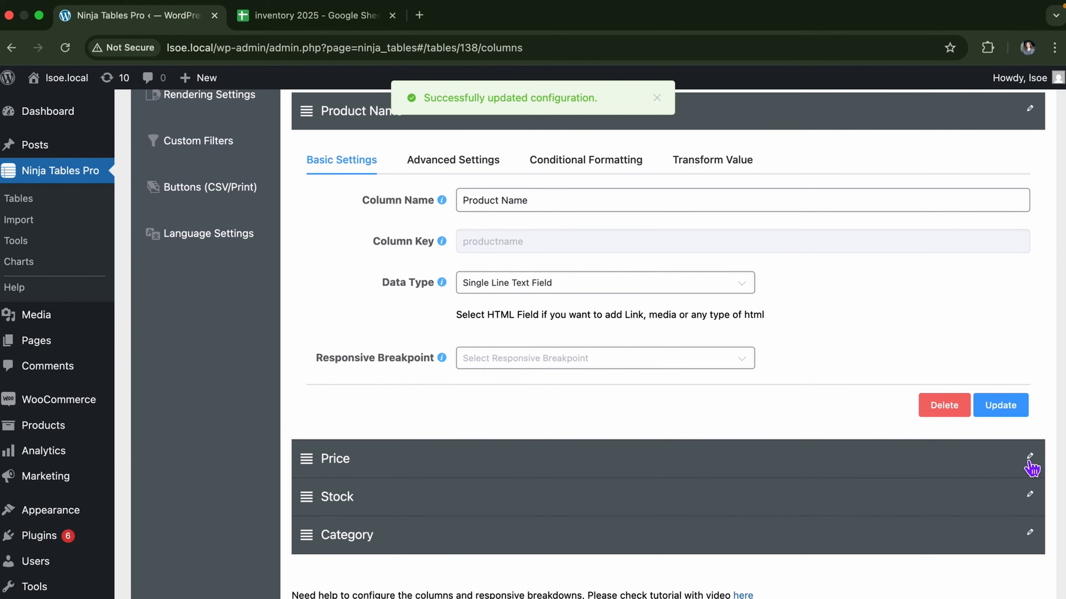
left_click(1029, 462)
scroll(881, 508, "down", 7)
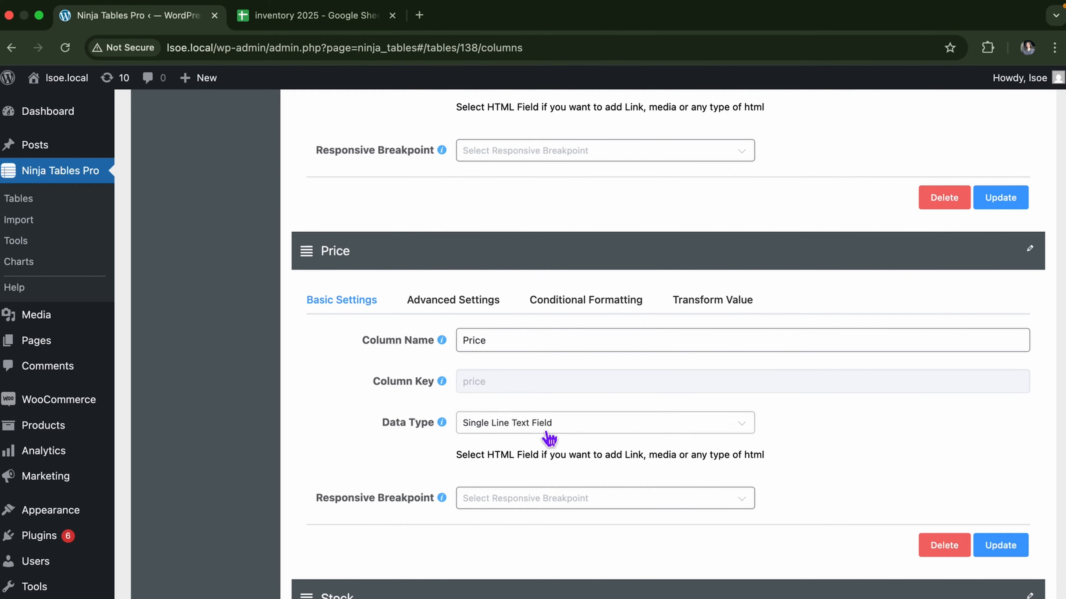
left_click(636, 427)
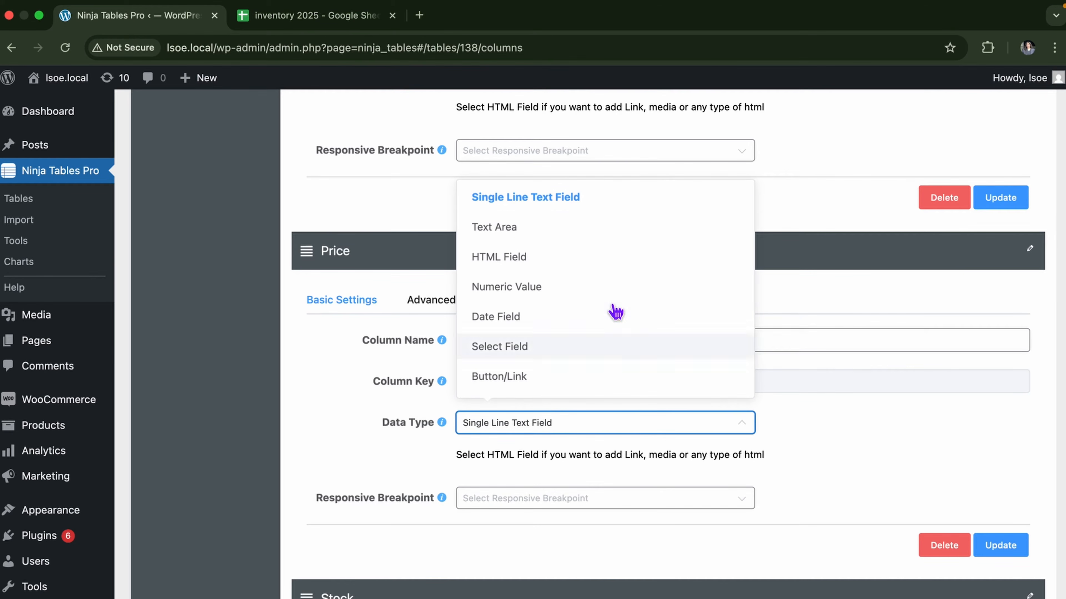
left_click(581, 292)
left_click(671, 416)
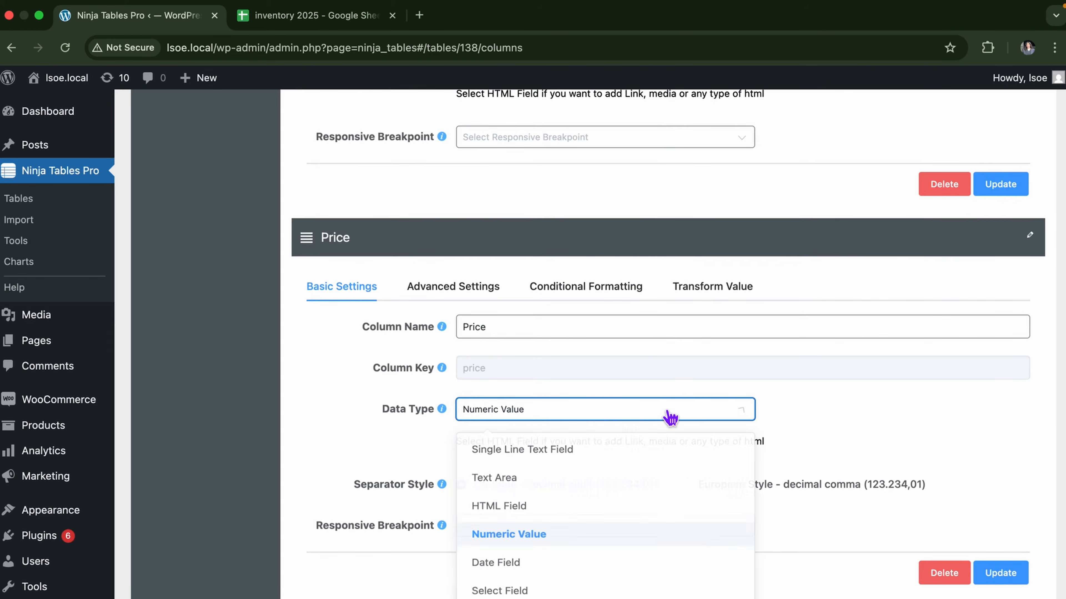
left_click(670, 413)
left_click(1000, 573)
Set the Stock column's data type to Numeric Value and update the column.
scroll(804, 445, "down", 3)
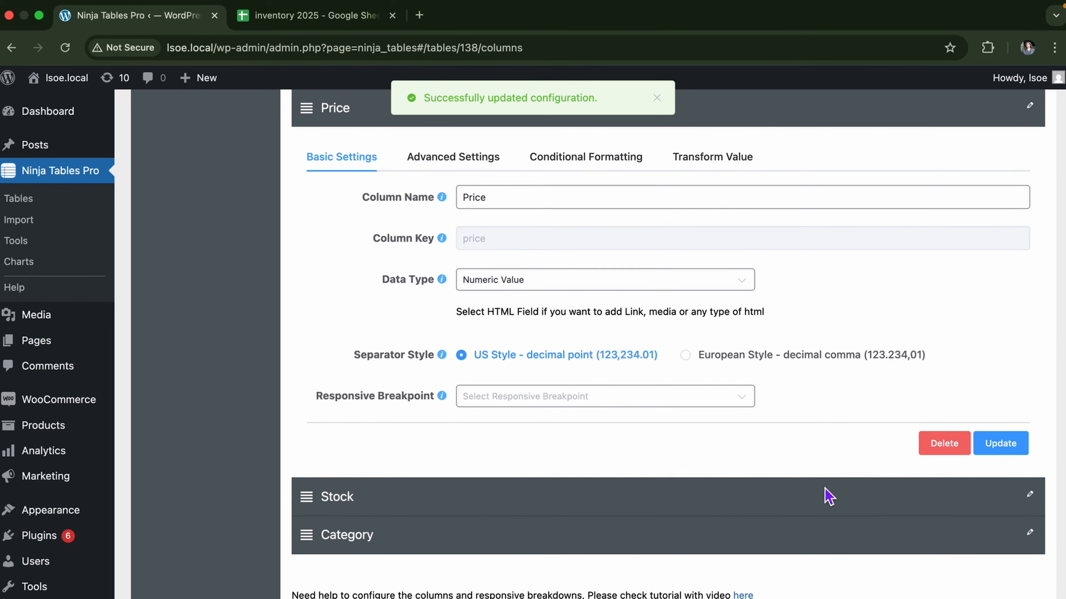
left_click(1028, 497)
scroll(809, 559, "down", 6)
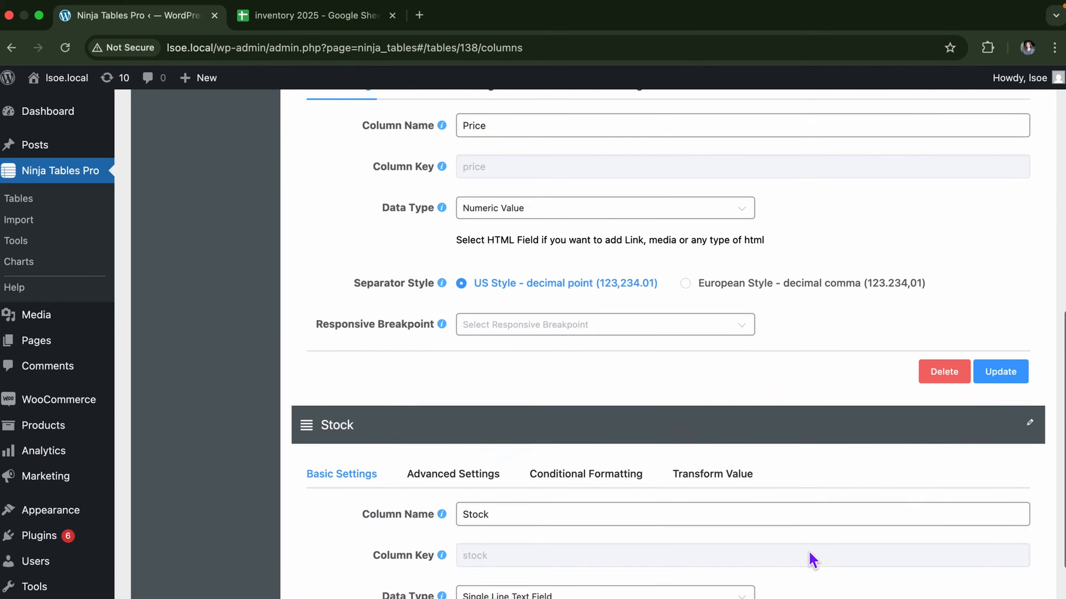
left_click(734, 415)
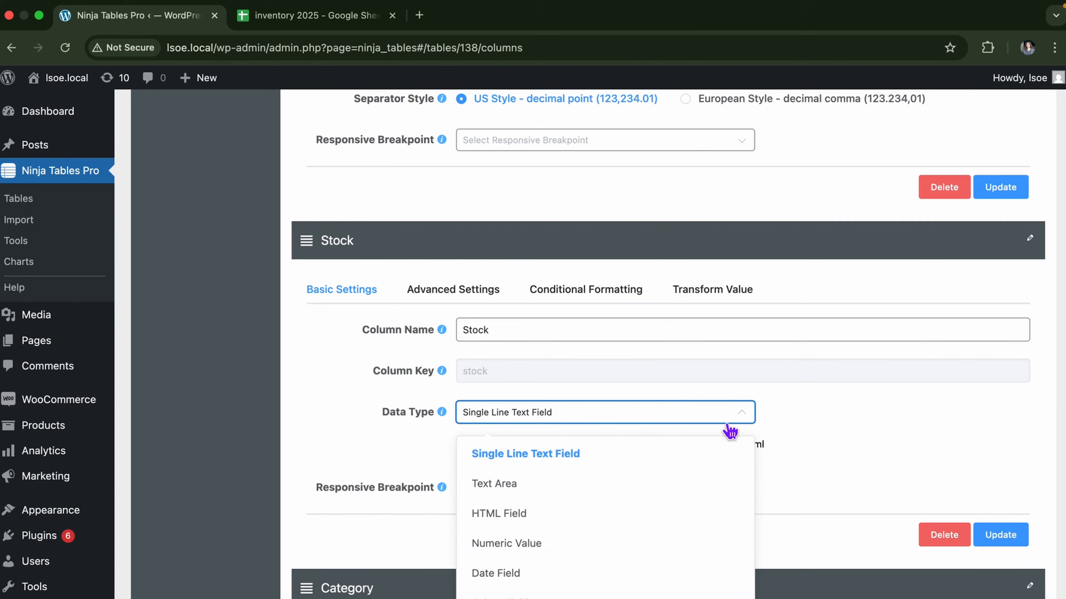
left_click(679, 552)
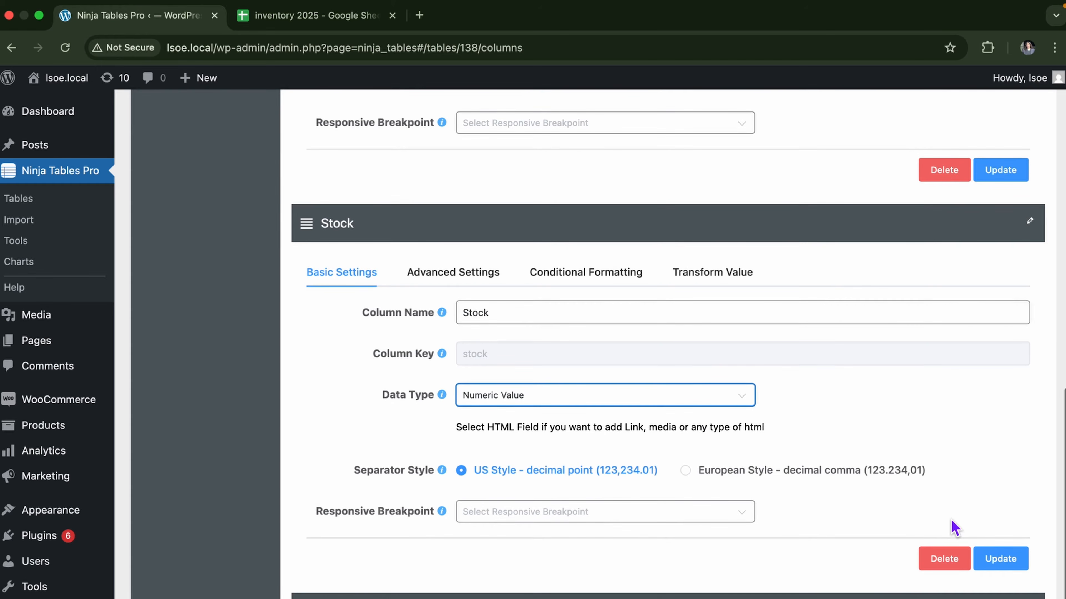
left_click(1006, 561)
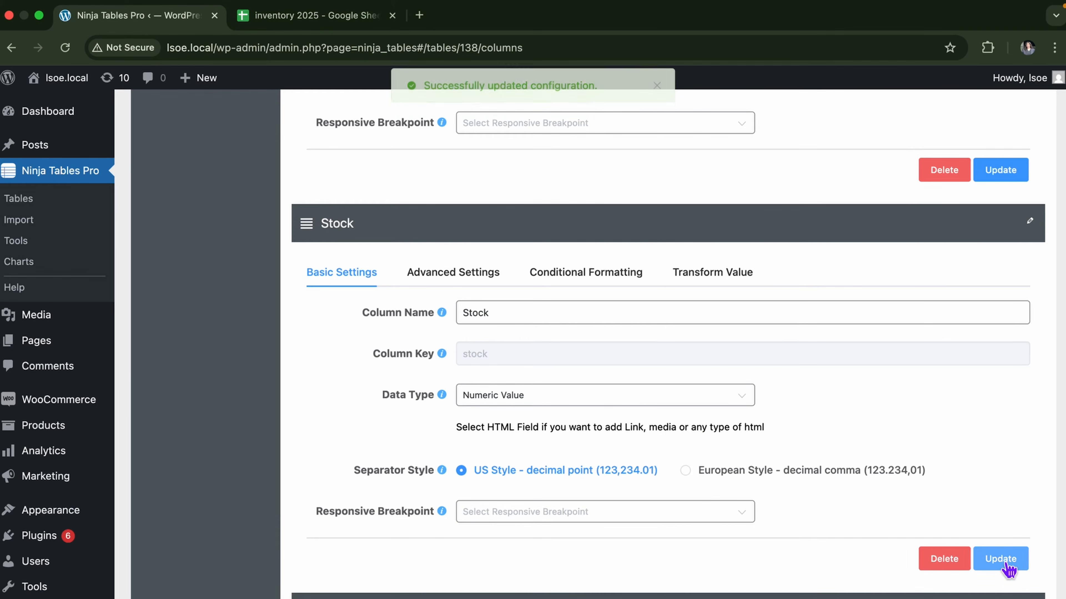
Keep the Category column's data type as Single Line Text Field and update the column configuration.
scroll(1012, 508, "down", 2)
left_click(831, 535)
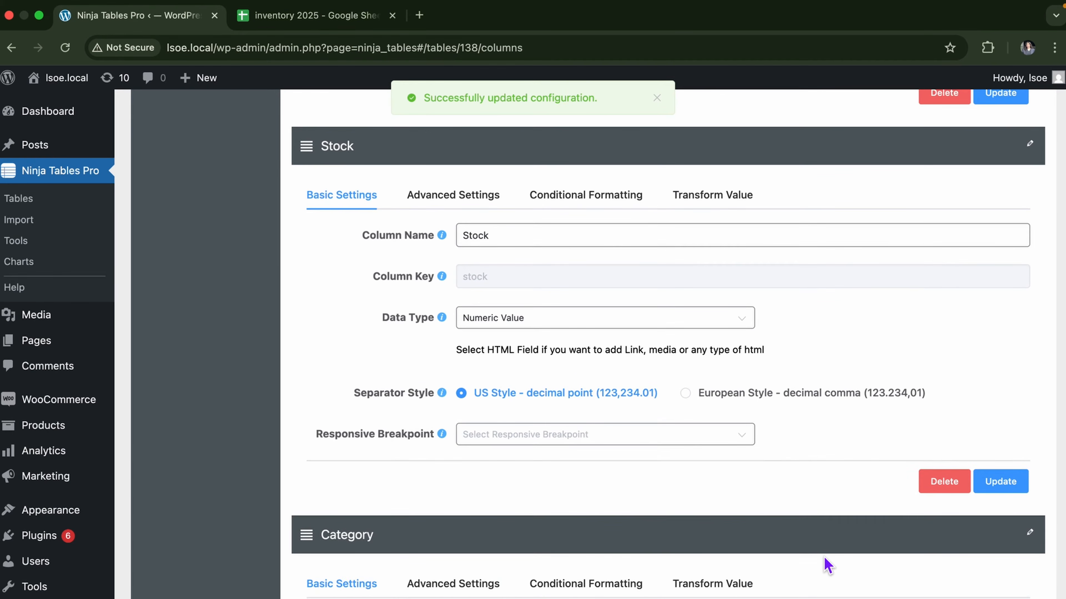
scroll(825, 565, "down", 5)
left_click(717, 472)
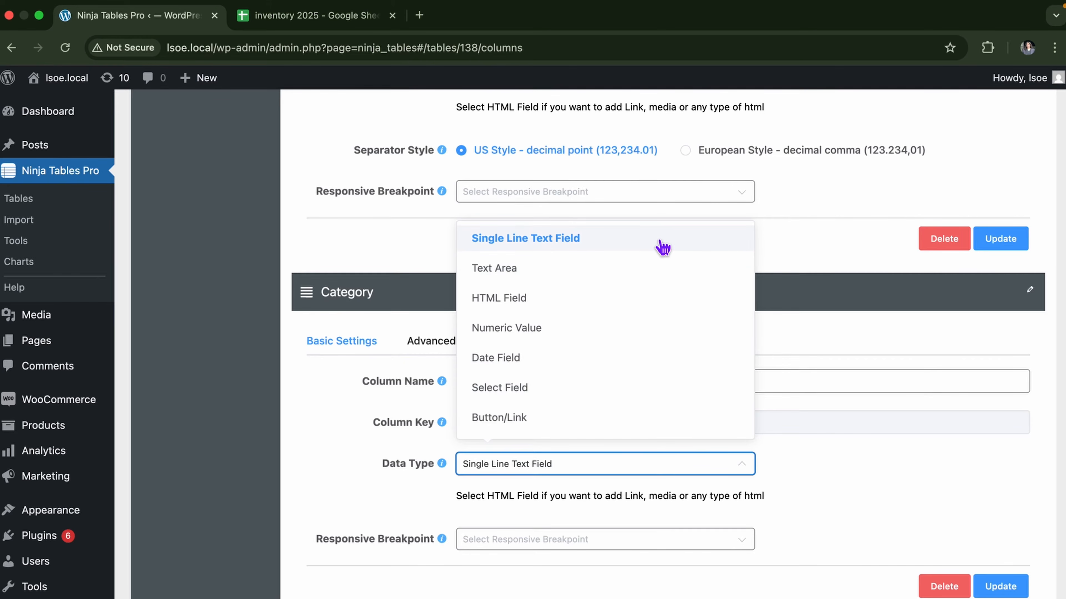
left_click(614, 247)
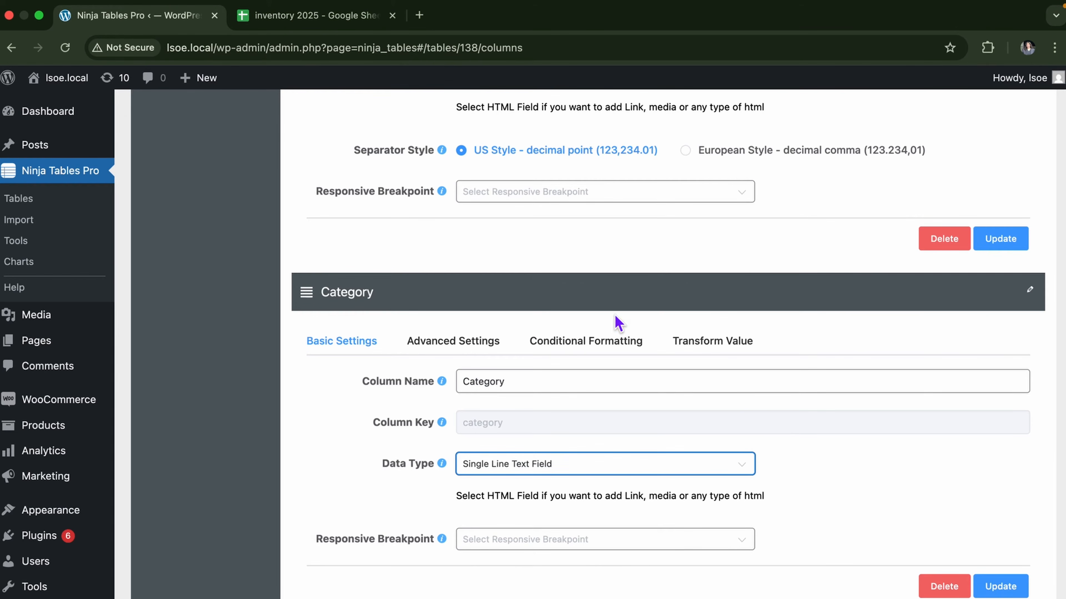
scroll(630, 486, "up", 1)
scroll(630, 485, "down", 1)
scroll(630, 485, "up", 1)
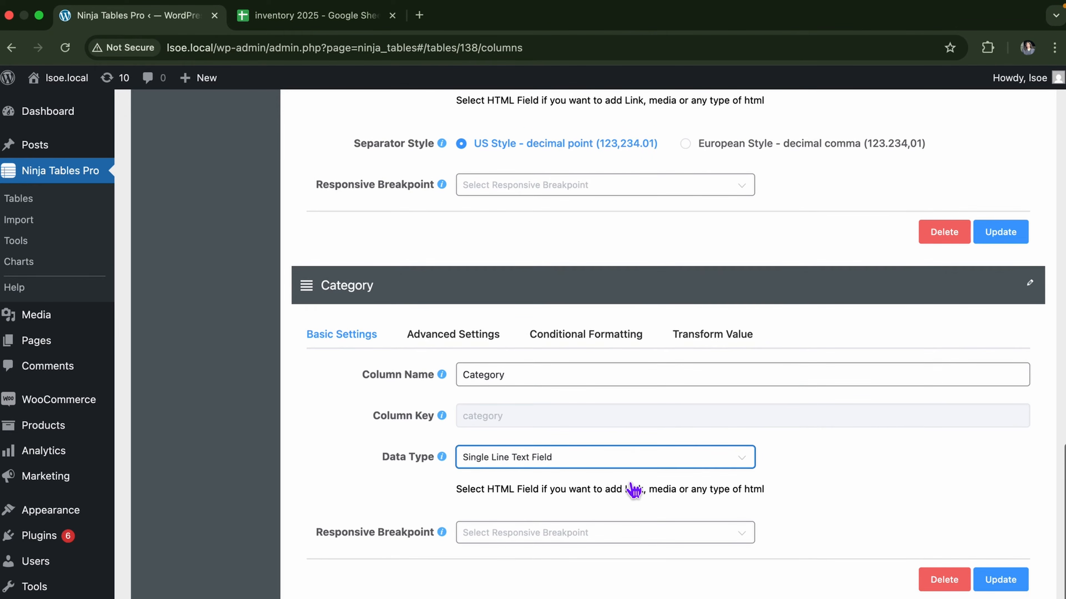
scroll(858, 418, "up", 1)
left_click(1018, 269)
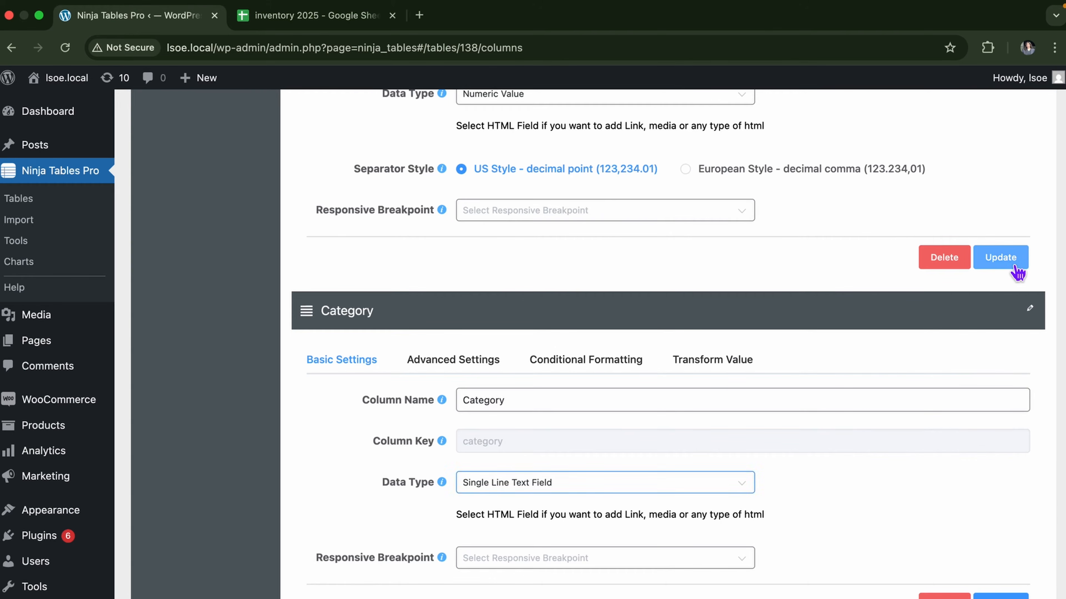
scroll(1022, 480, "up", 10)
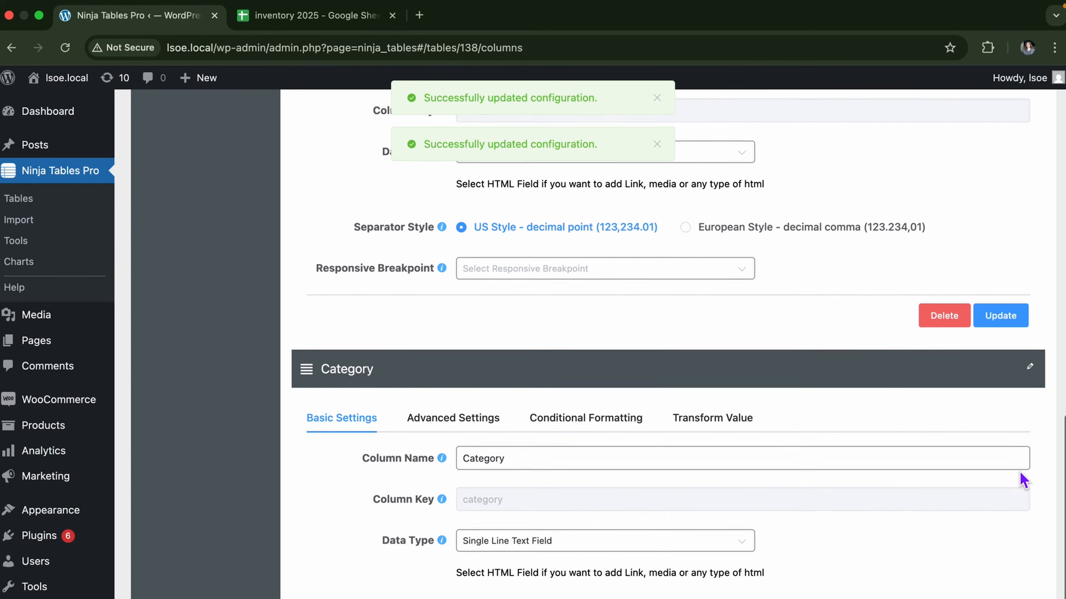
Look through the Category column's advanced and conditional formatting settings and return to its basic settings.
scroll(1006, 440, "down", 6)
scroll(1006, 441, "down", 6)
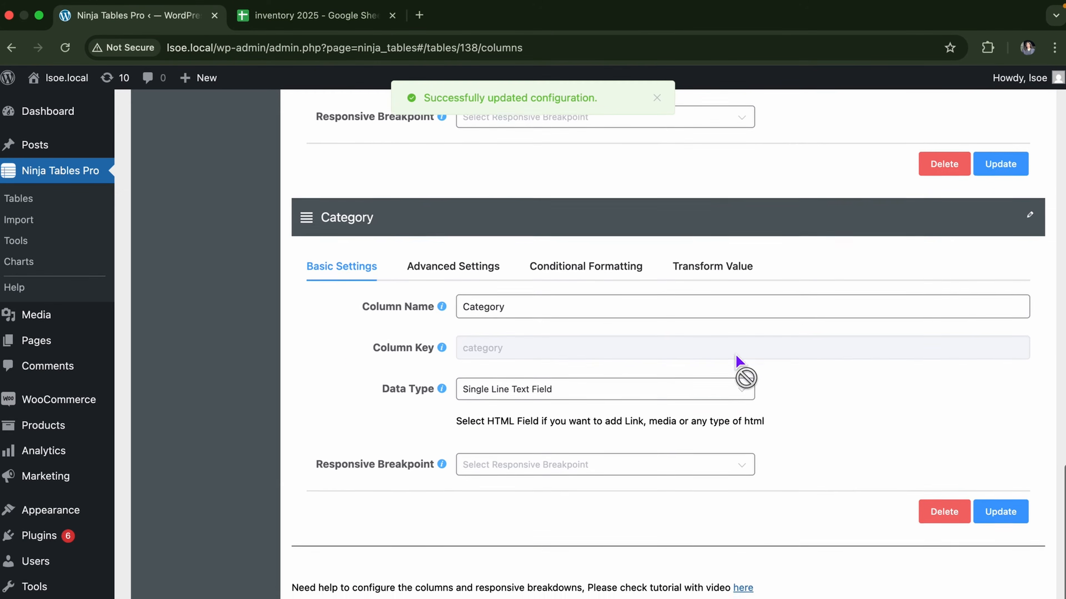
left_click(465, 275)
left_click(580, 282)
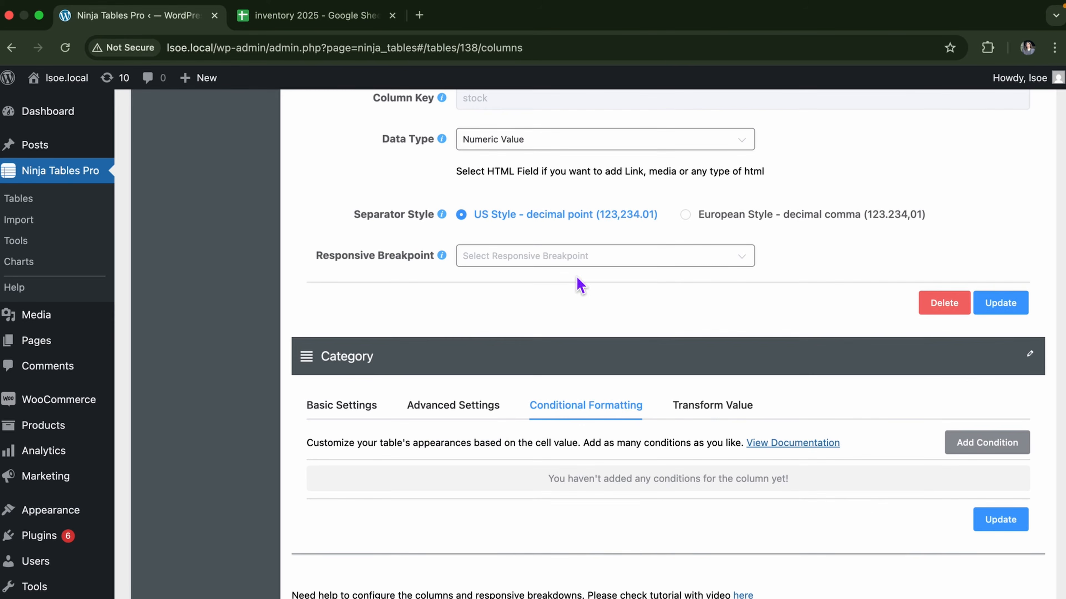
left_click(343, 405)
scroll(603, 331, "up", 15)
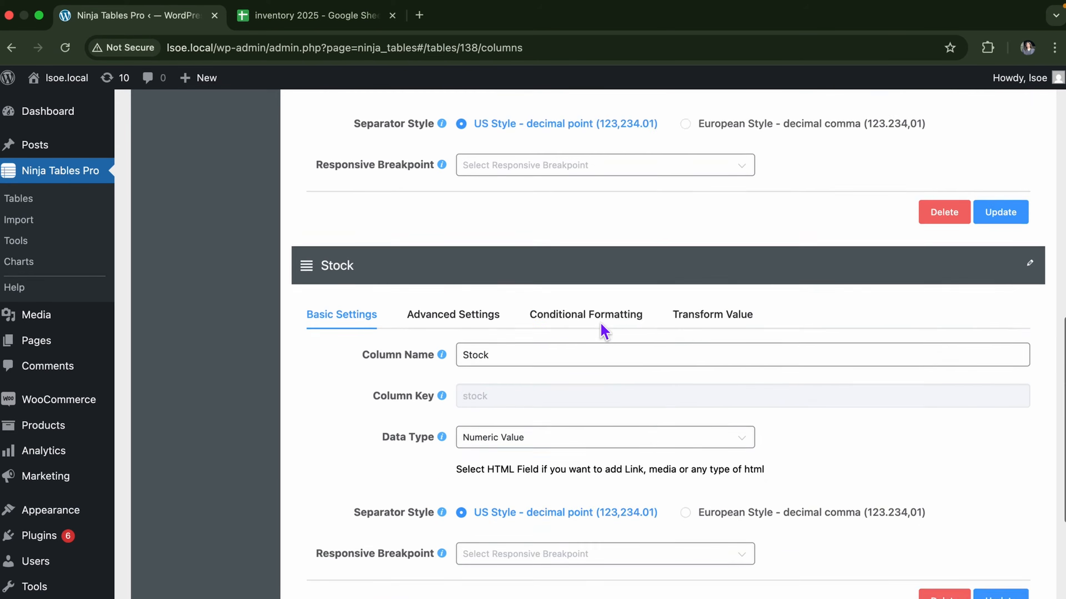
scroll(603, 332, "up", 10)
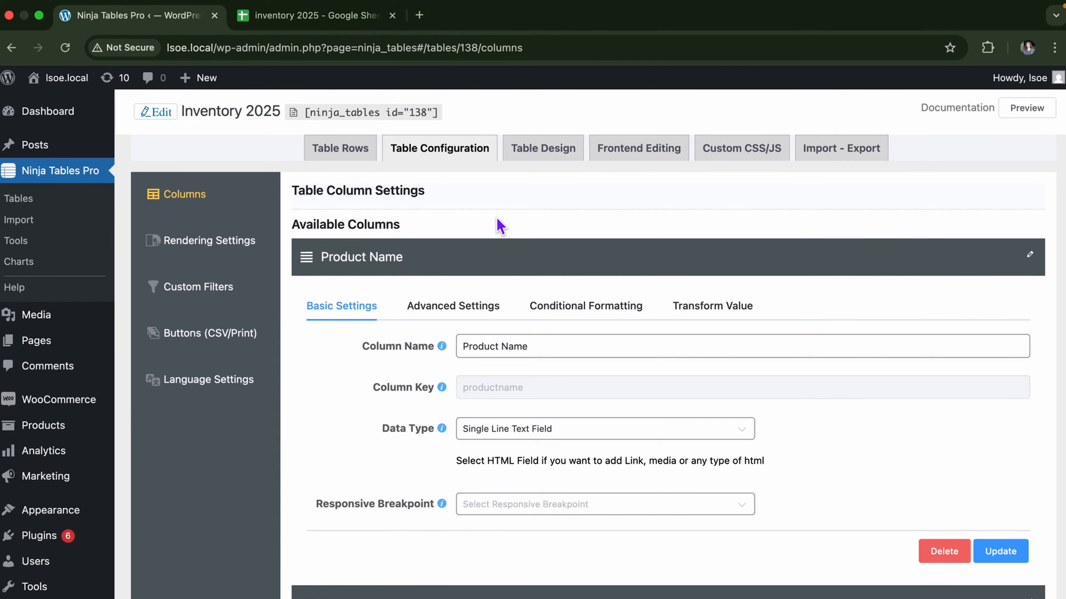
Open the table's design settings and examine the inventory preview together with the available styles and features.
left_click(562, 165)
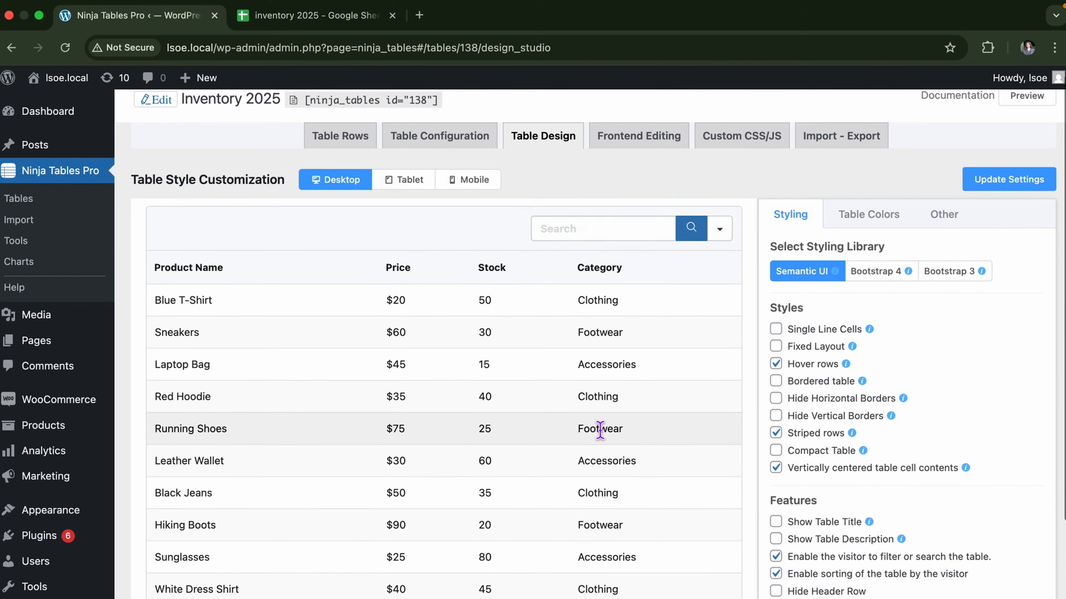
scroll(604, 441, "down", 3)
scroll(637, 278, "up", 3)
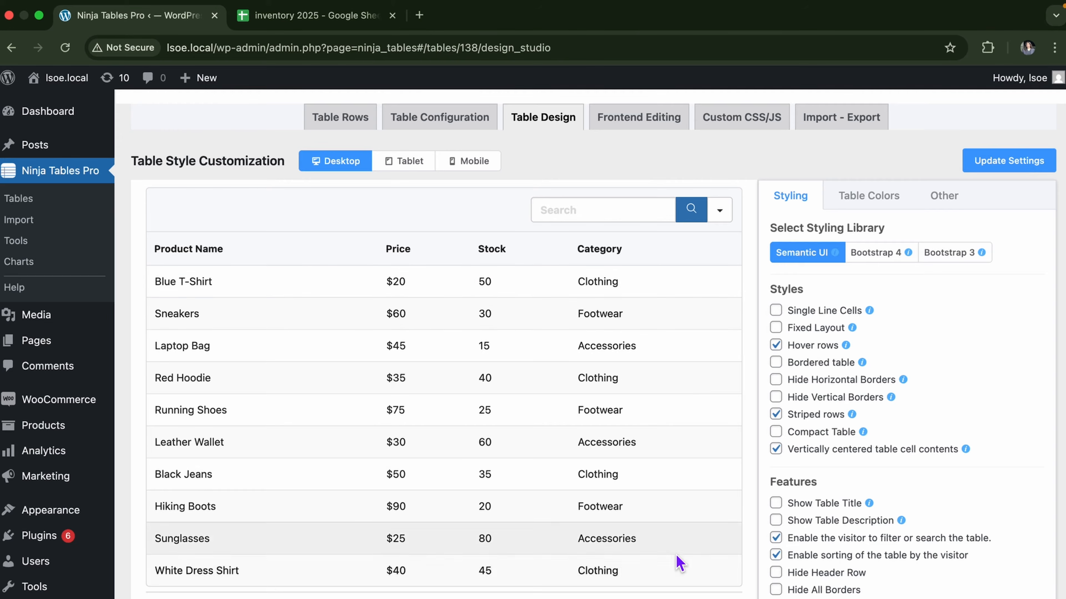
scroll(678, 562, "down", 2)
scroll(679, 562, "up", 3)
scroll(679, 563, "down", 3)
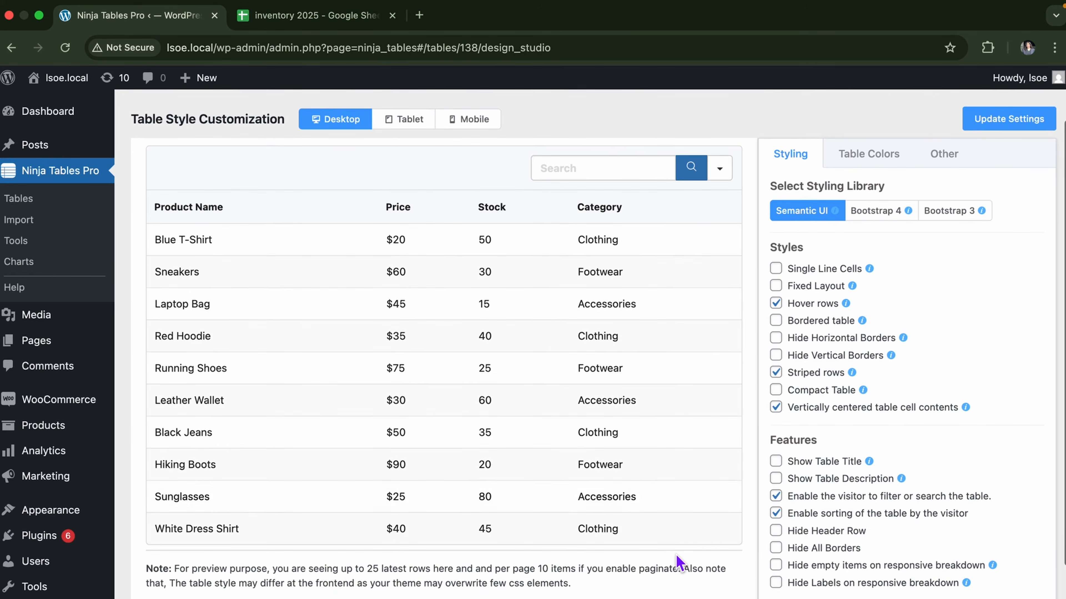
scroll(680, 563, "up", 2)
scroll(680, 562, "up", 1)
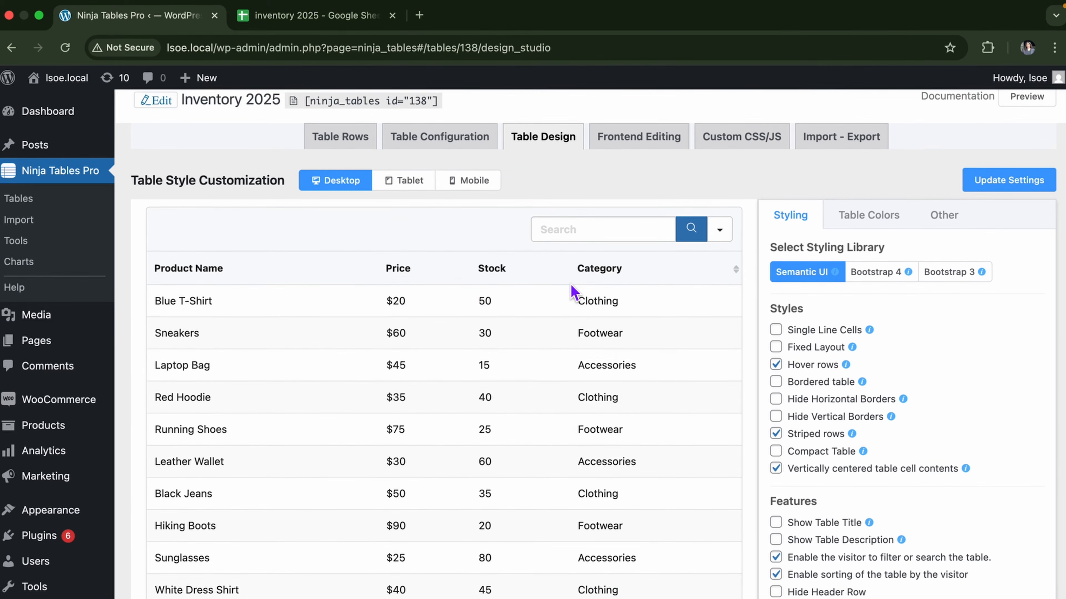
scroll(573, 210, "down", 2)
scroll(603, 277, "up", 2)
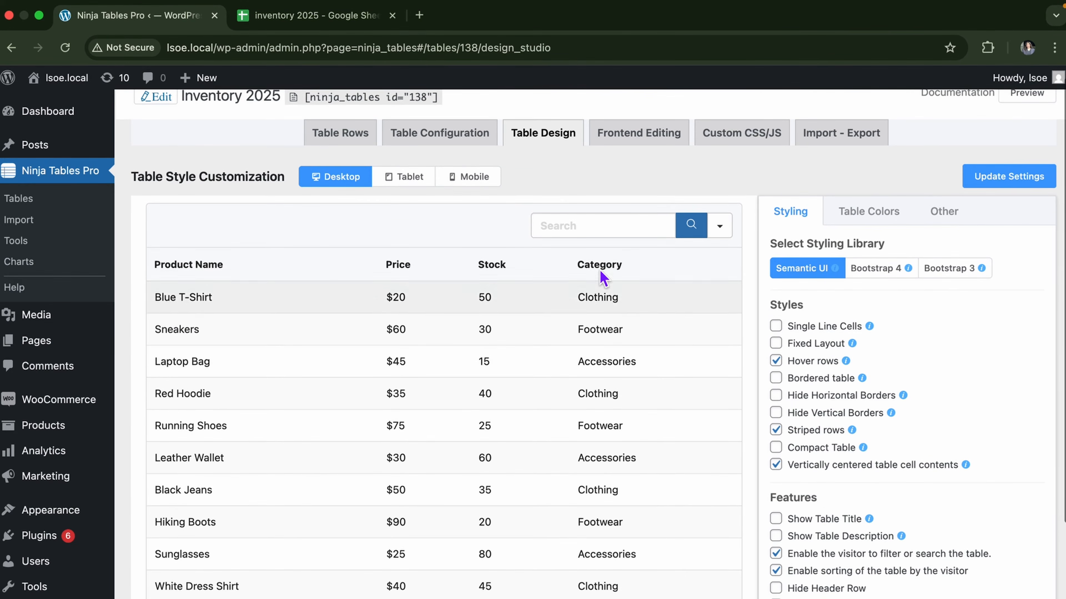
Try the Bootstrap 4 and Bootstrap 3 styling libraries on the table and return to Semantic UI.
left_click(879, 273)
left_click(958, 273)
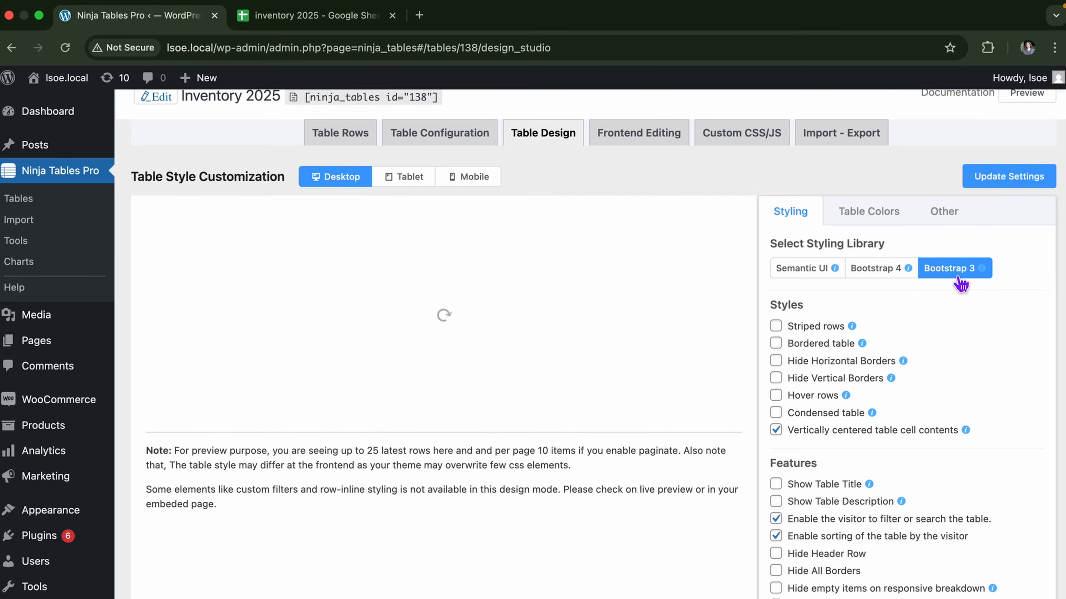
left_click(821, 268)
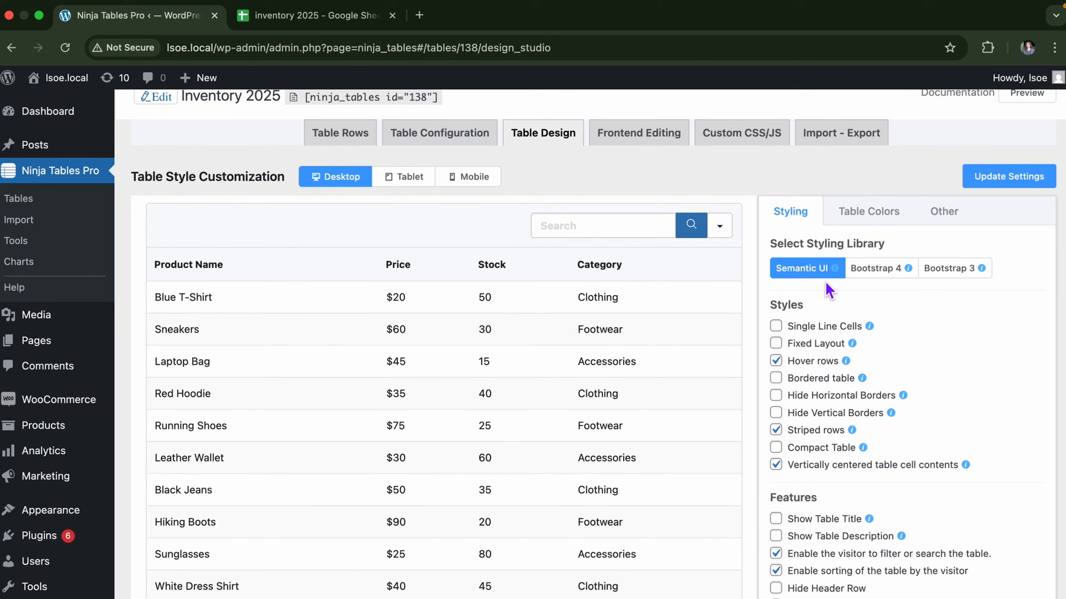
left_click(876, 273)
left_click(928, 276)
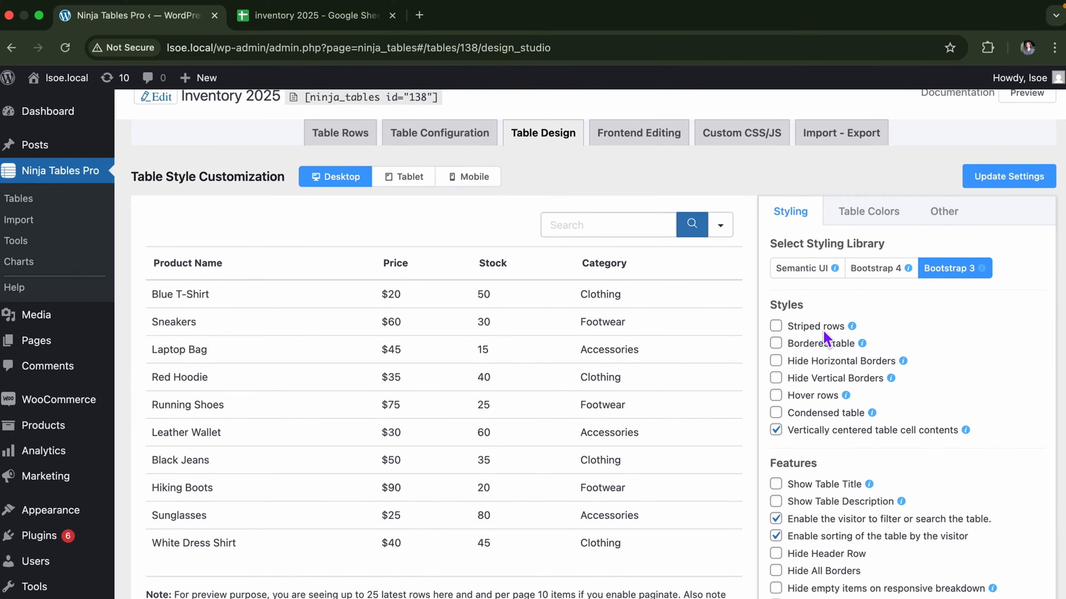
scroll(795, 384, "down", 1)
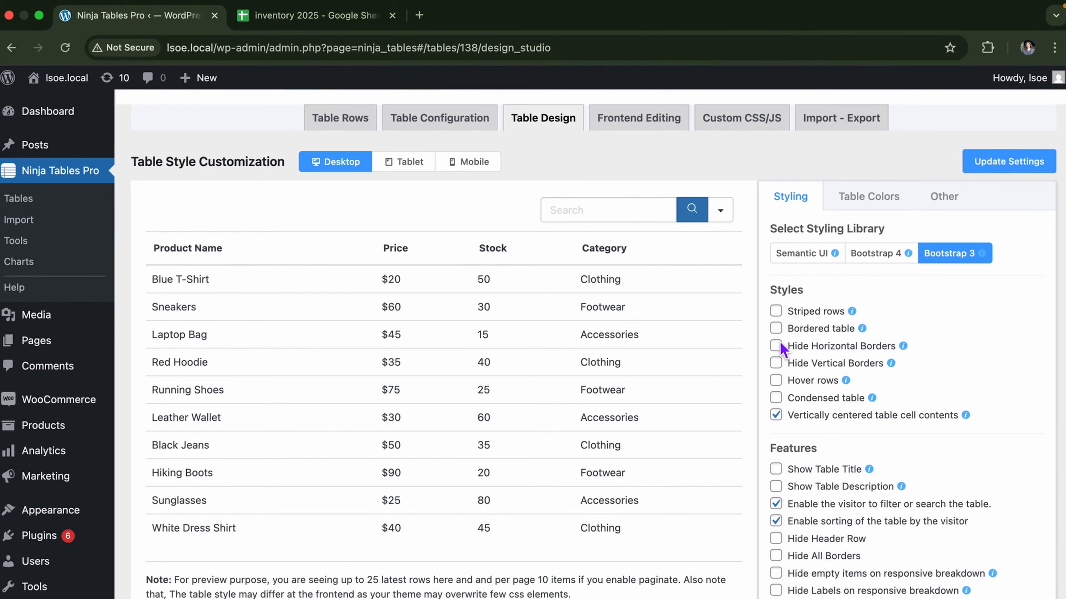
scroll(783, 399, "down", 2)
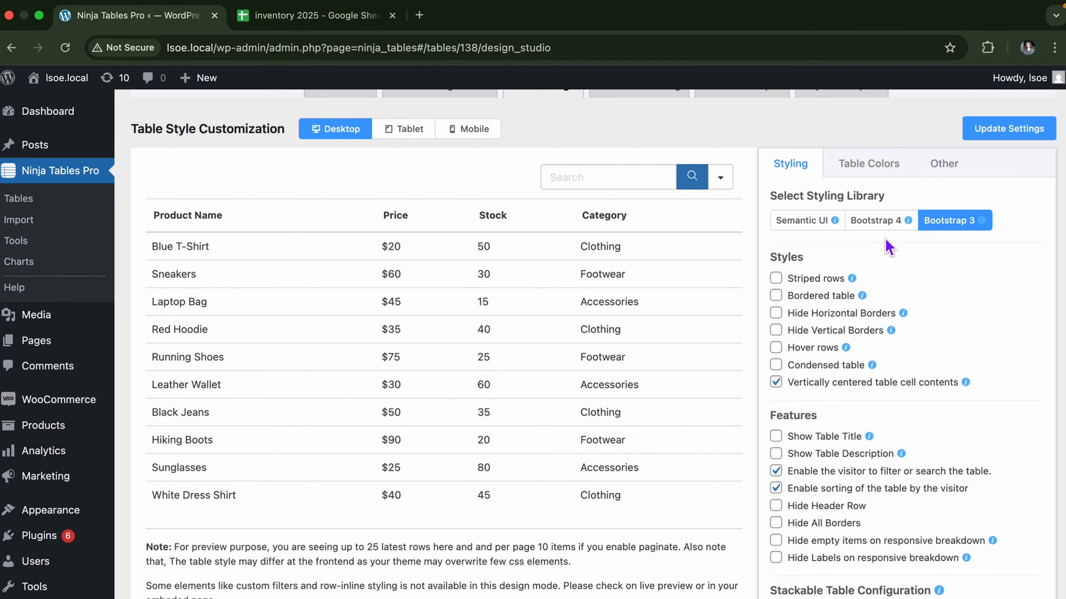
left_click(824, 226)
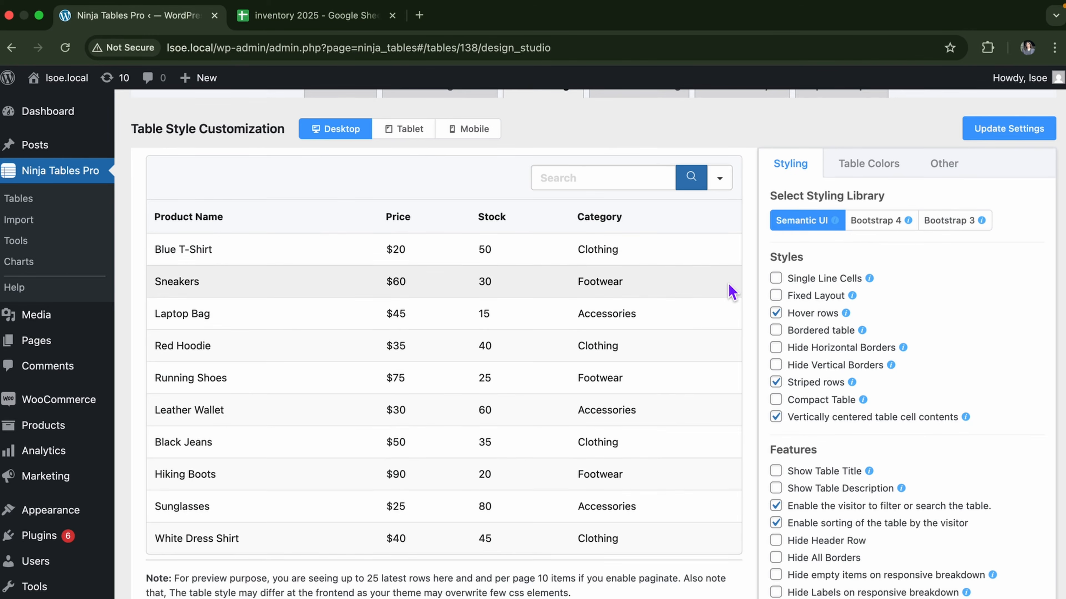
scroll(731, 291, "down", 1)
scroll(731, 290, "up", 2)
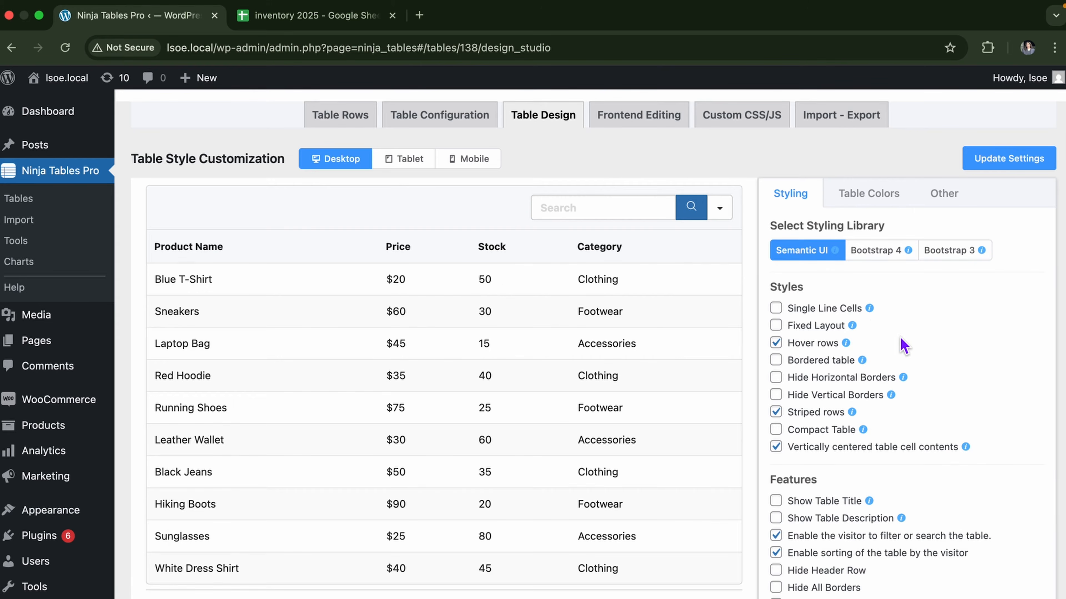
Try the Hide Vertical Borders style on the table and turn it off again.
left_click(777, 396)
left_click(777, 397)
scroll(835, 370, "up", 2)
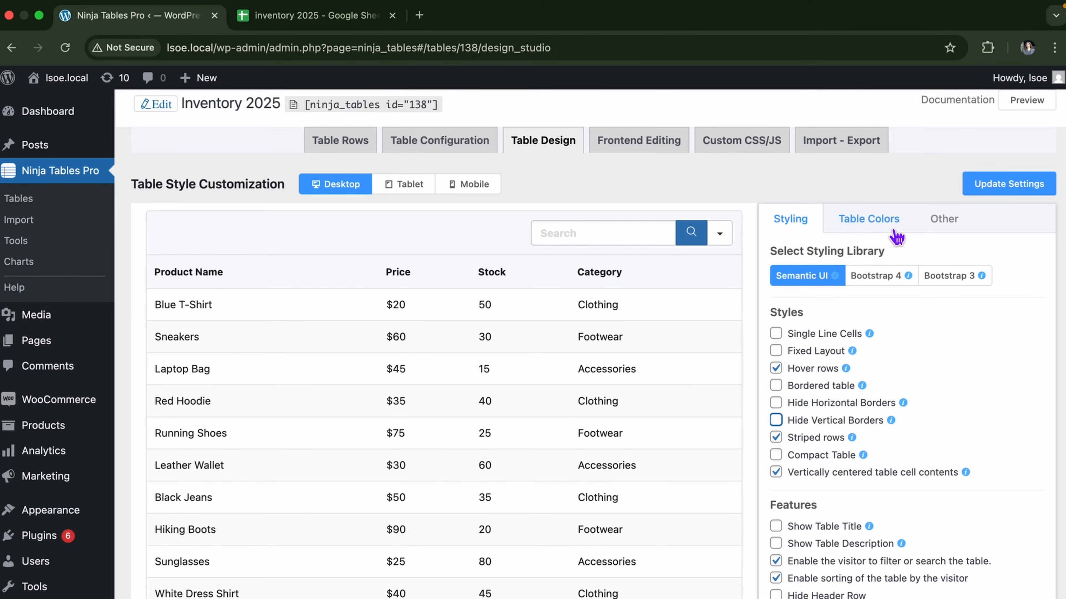
scroll(723, 299, "down", 3)
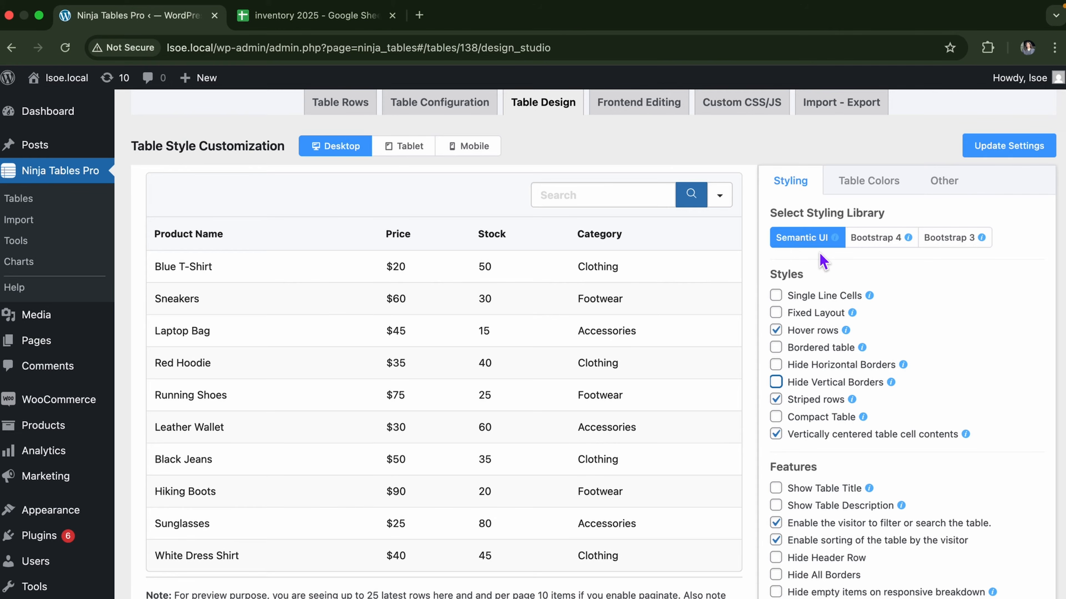
Apply the pre-defined Green color scheme to the table.
left_click(898, 194)
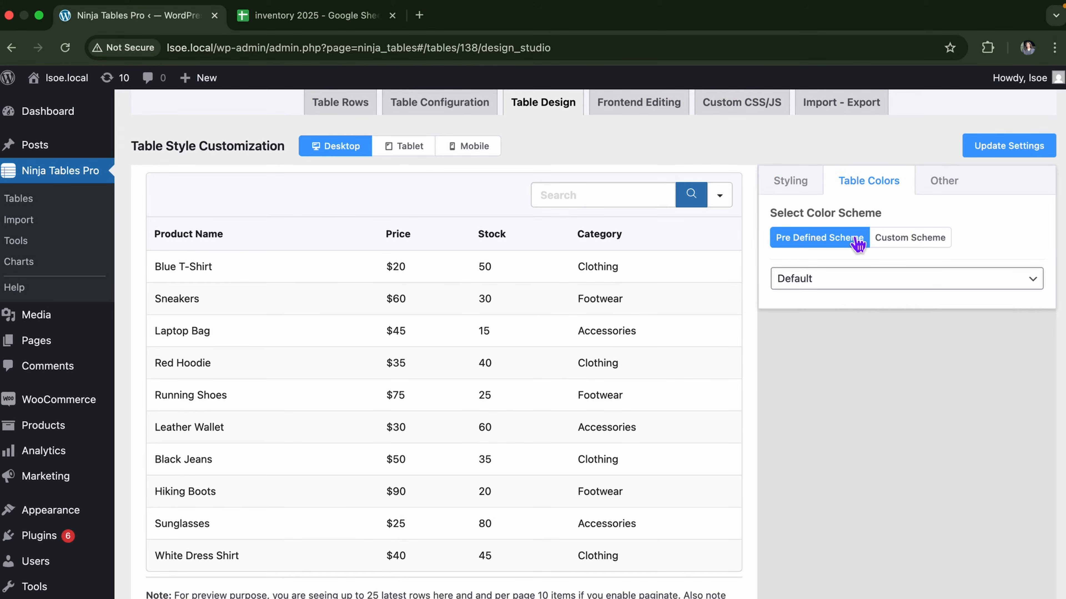
left_click(852, 280)
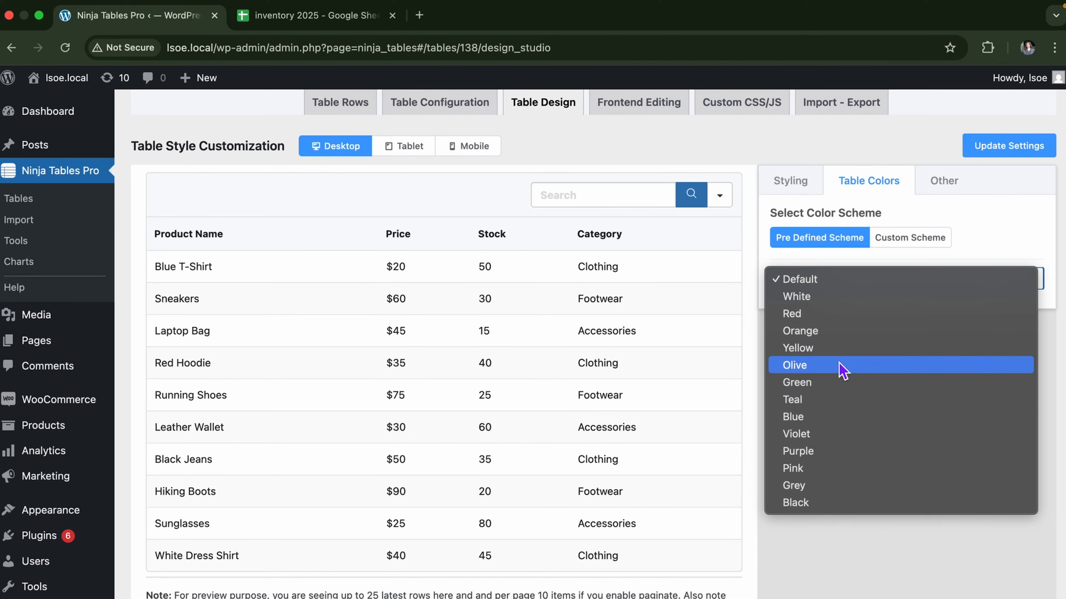
left_click(838, 382)
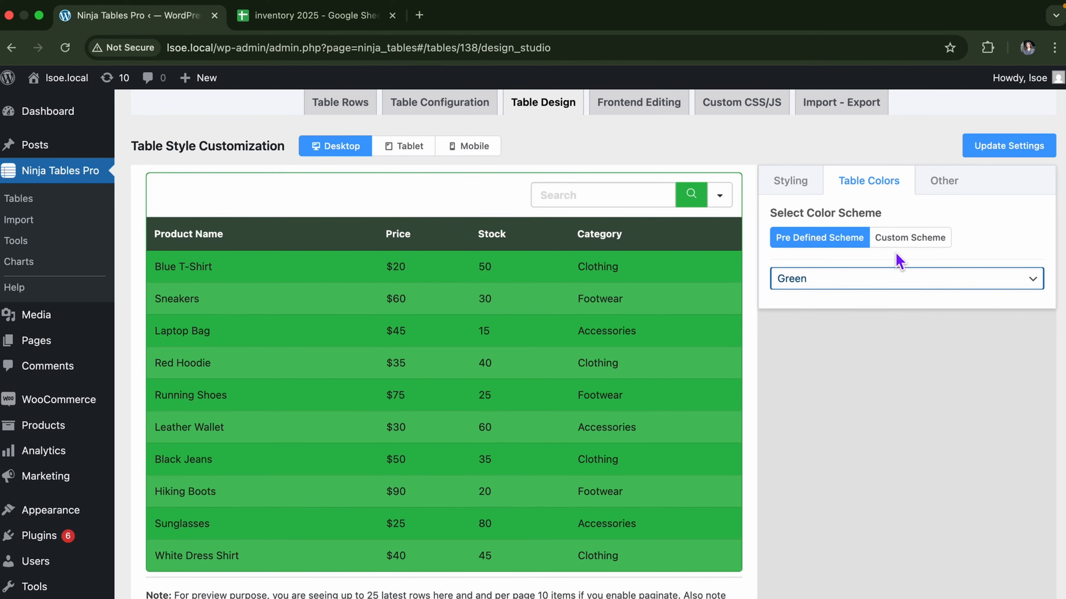
Switch the table to a custom color scheme and look over its search bar, header and body color options.
left_click(909, 240)
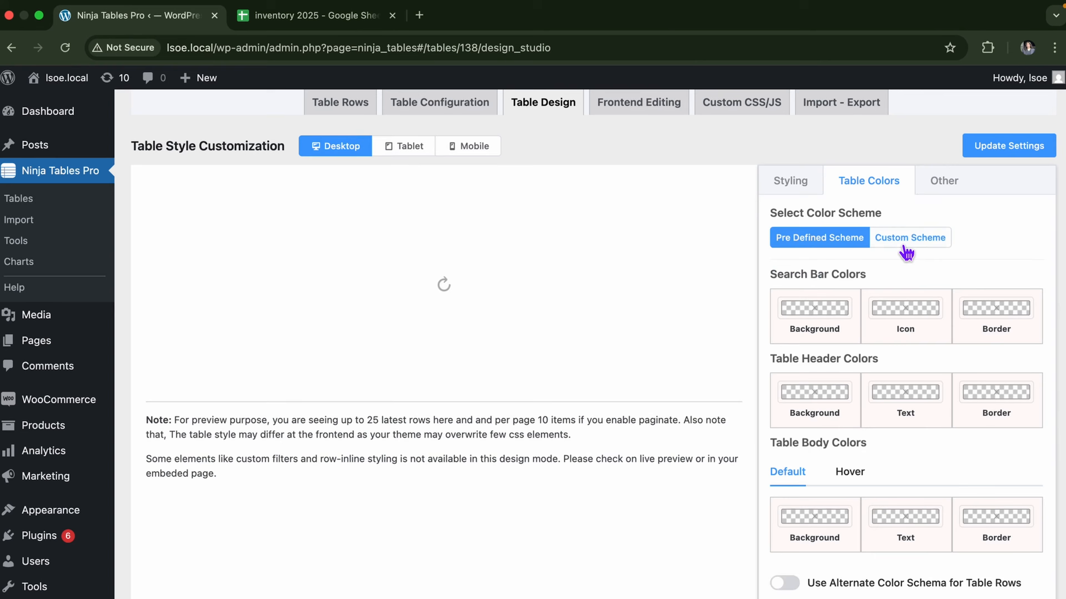
scroll(902, 311, "up", 1)
scroll(905, 317, "down", 1)
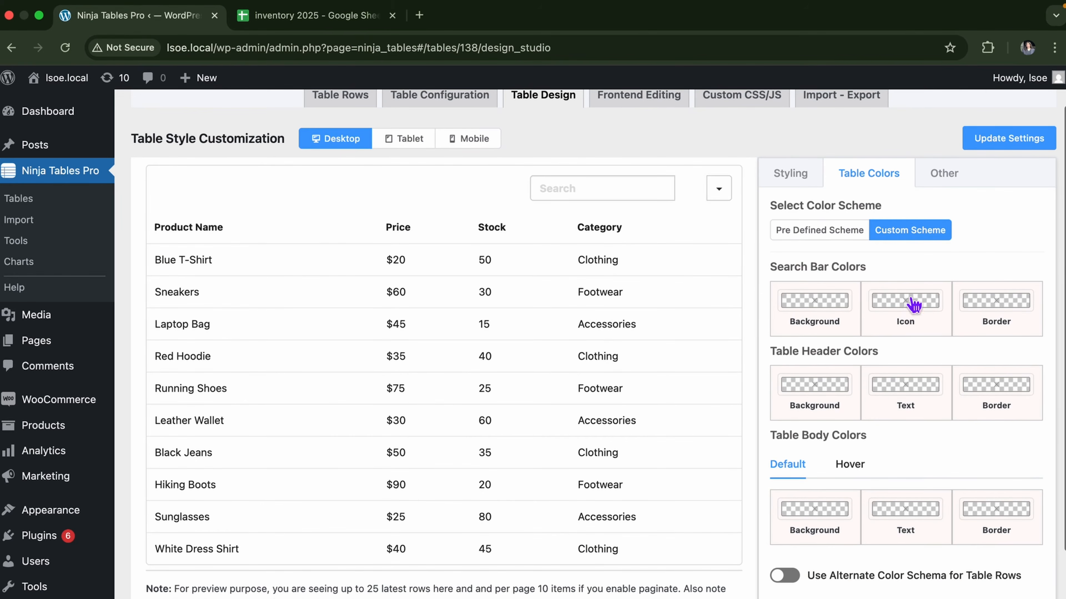
scroll(911, 348, "down", 5)
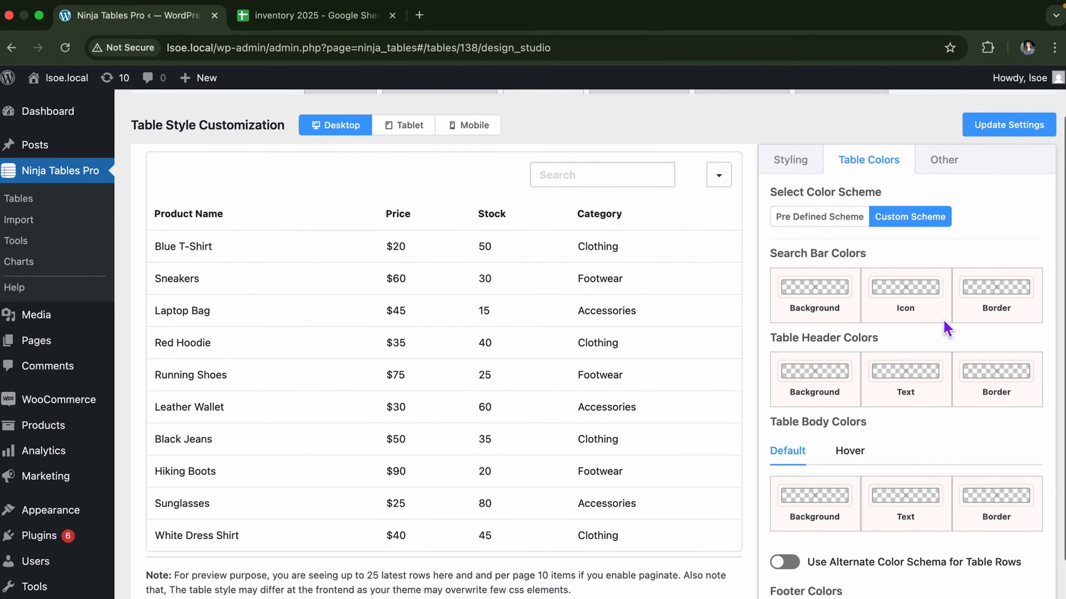
Try a muted dark red search bar background with the search icon color rgba(85, 32, 32, 1).
scroll(937, 461, "up", 6)
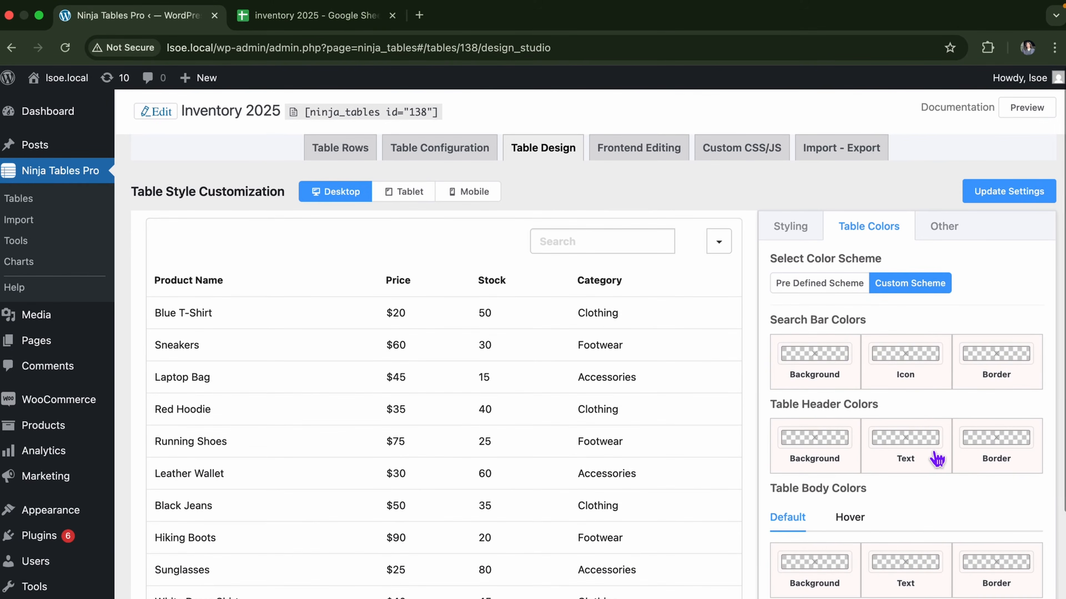
scroll(939, 407, "down", 1)
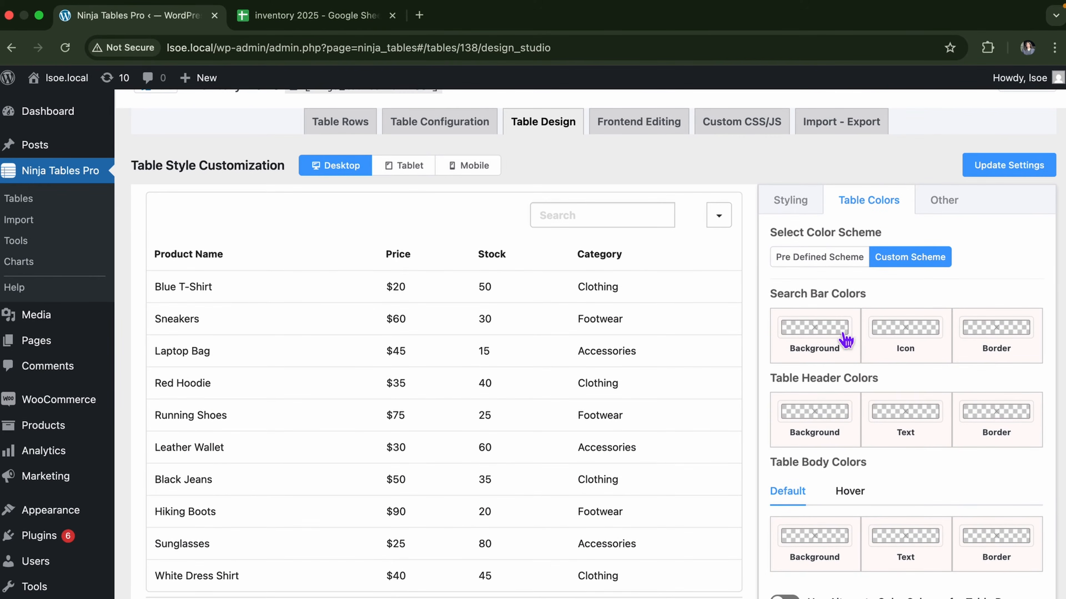
left_click(845, 340)
left_click(807, 409)
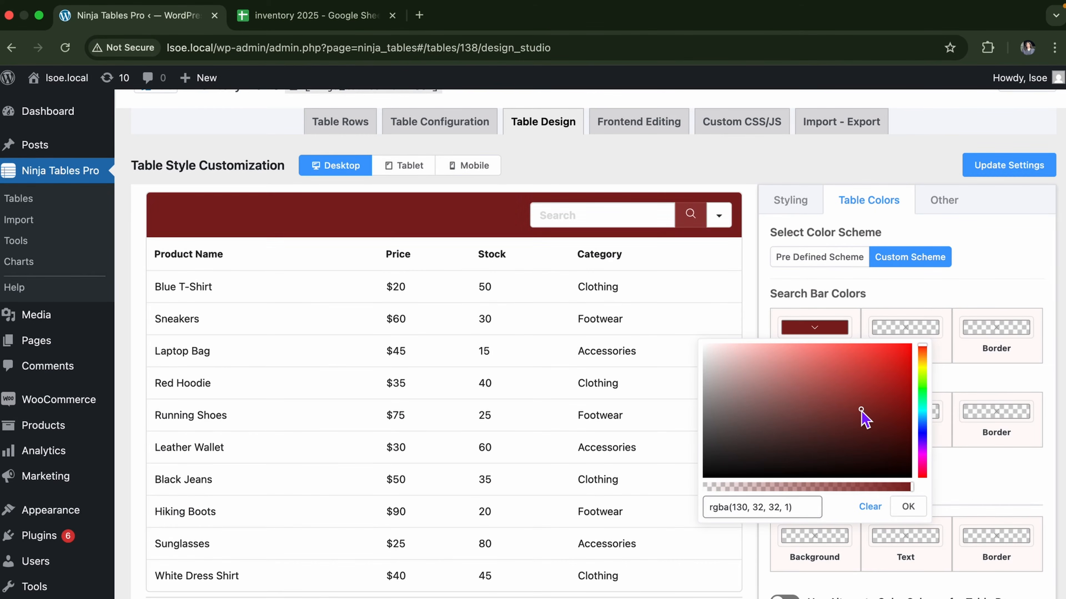
left_click(905, 332)
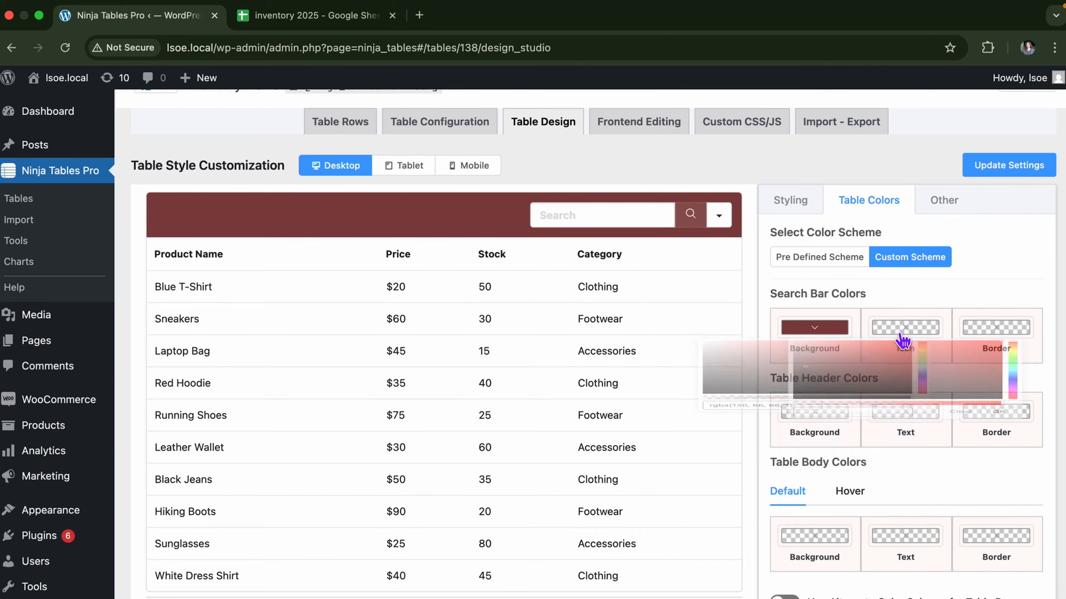
left_click(923, 434)
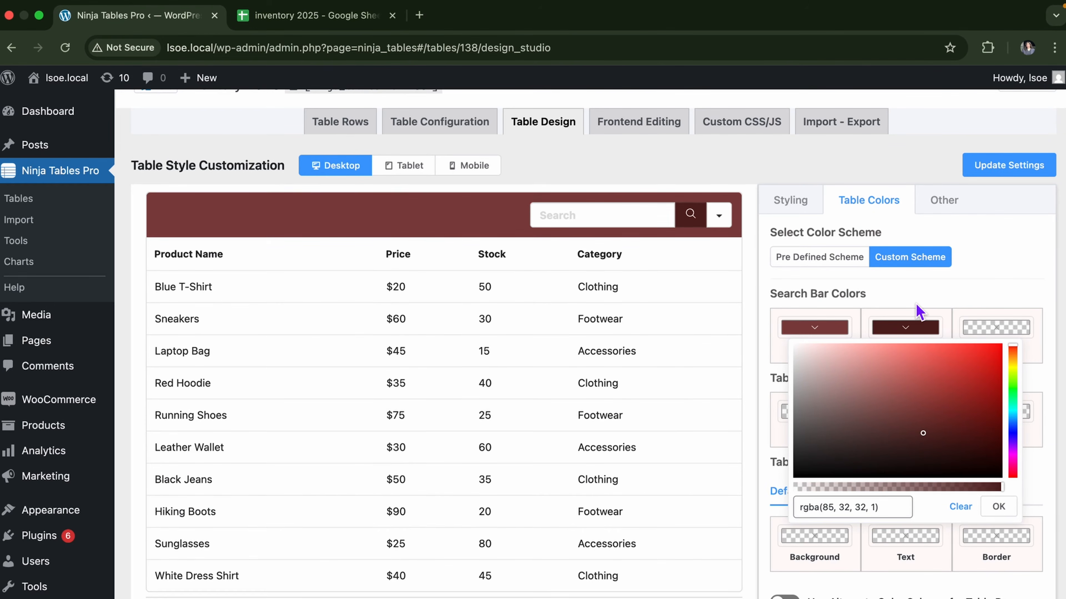
scroll(919, 313, "up", 1)
left_click(988, 352)
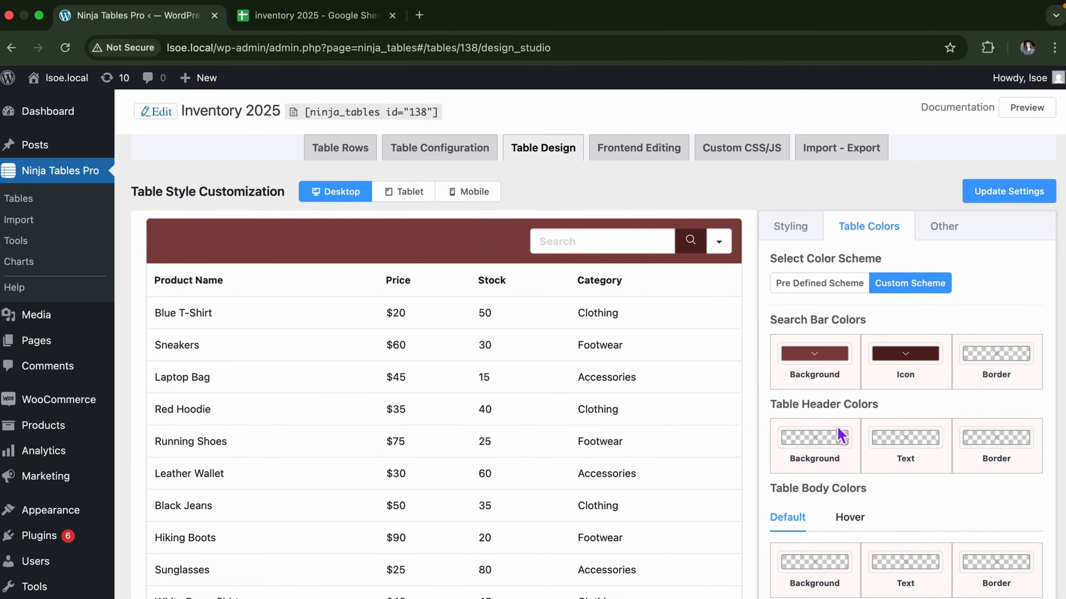
Try a dark red table header background and the default body text color rgba(224, 192, 192, 1).
left_click(815, 439)
left_click(819, 509)
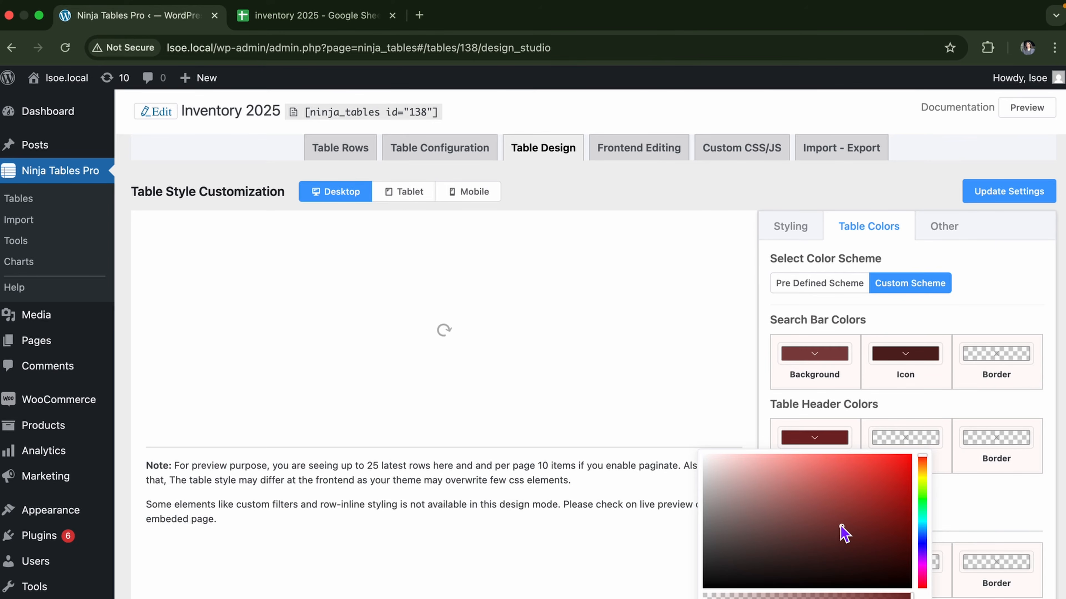
left_click(1002, 529)
scroll(1005, 529, "down", 3)
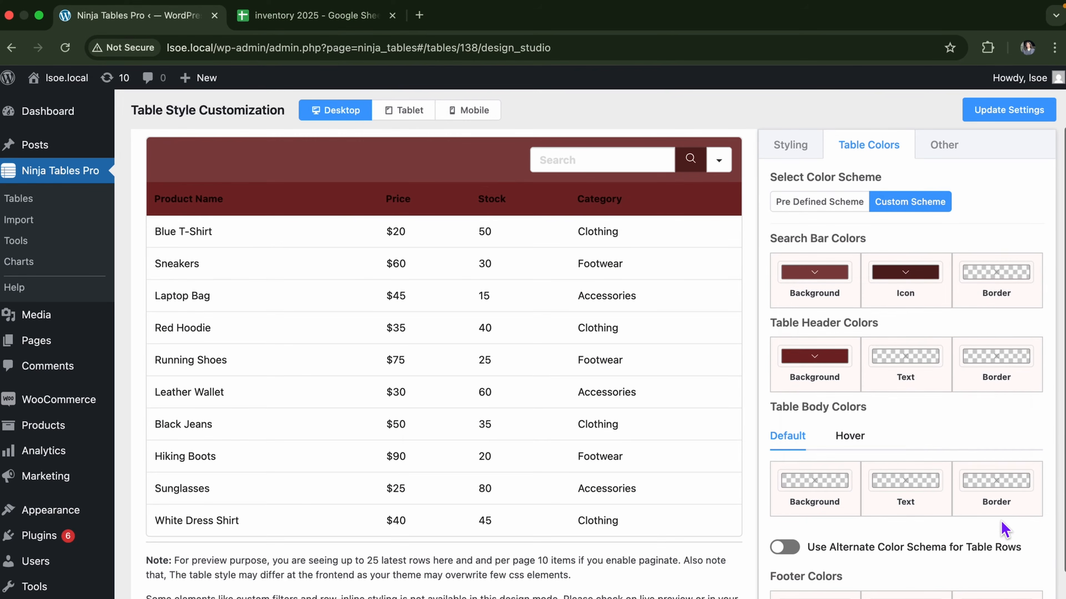
left_click(926, 484)
left_click_drag(867, 396, 822, 306)
scroll(922, 502, "up", 2)
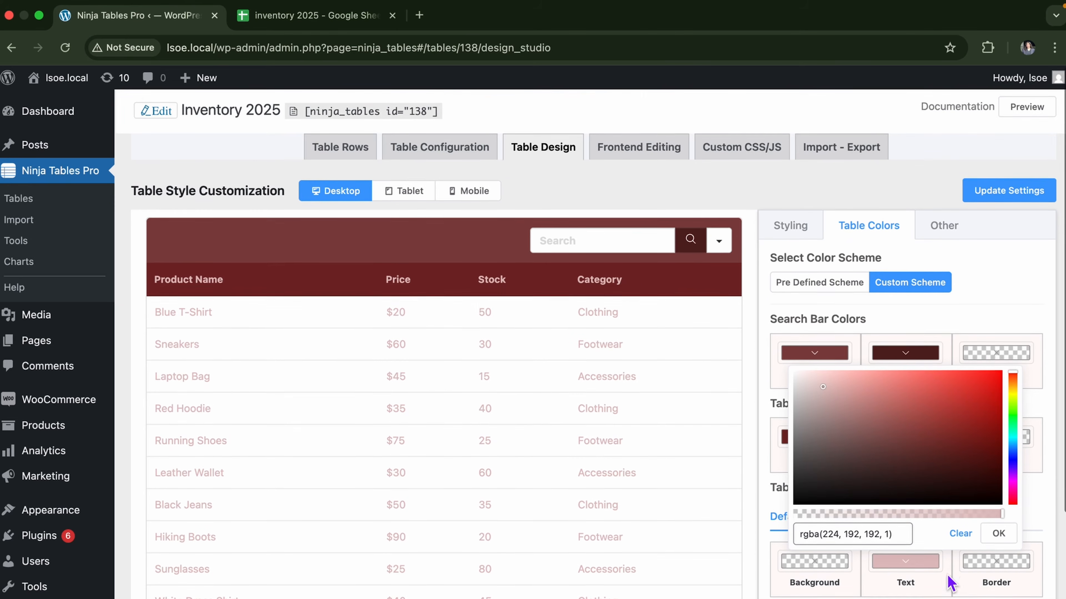
Switch the table back to the pre-defined Green color scheme.
left_click(832, 283)
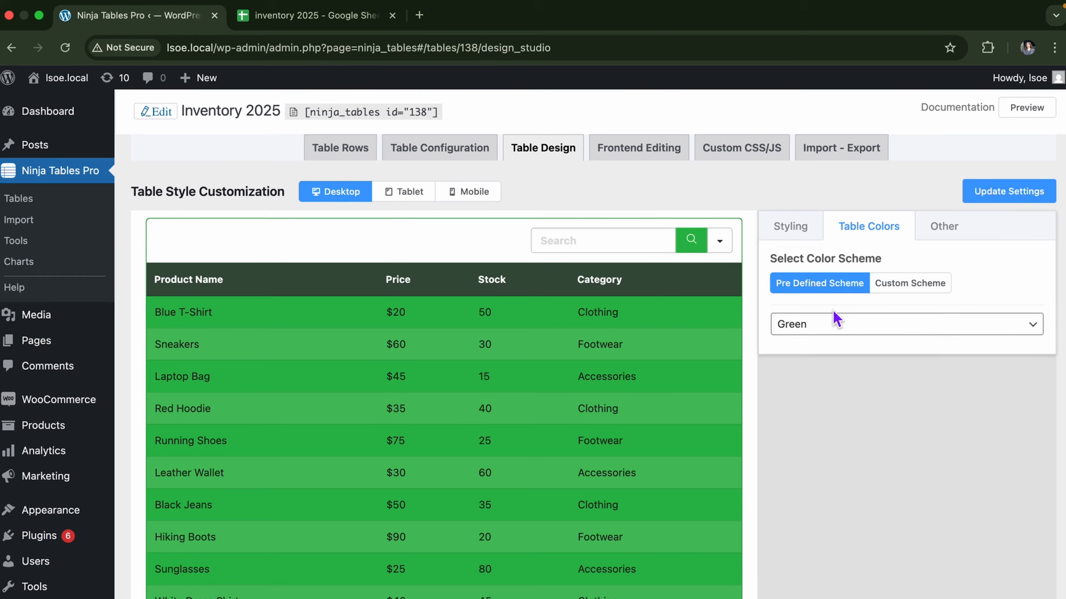
scroll(835, 460, "down", 1)
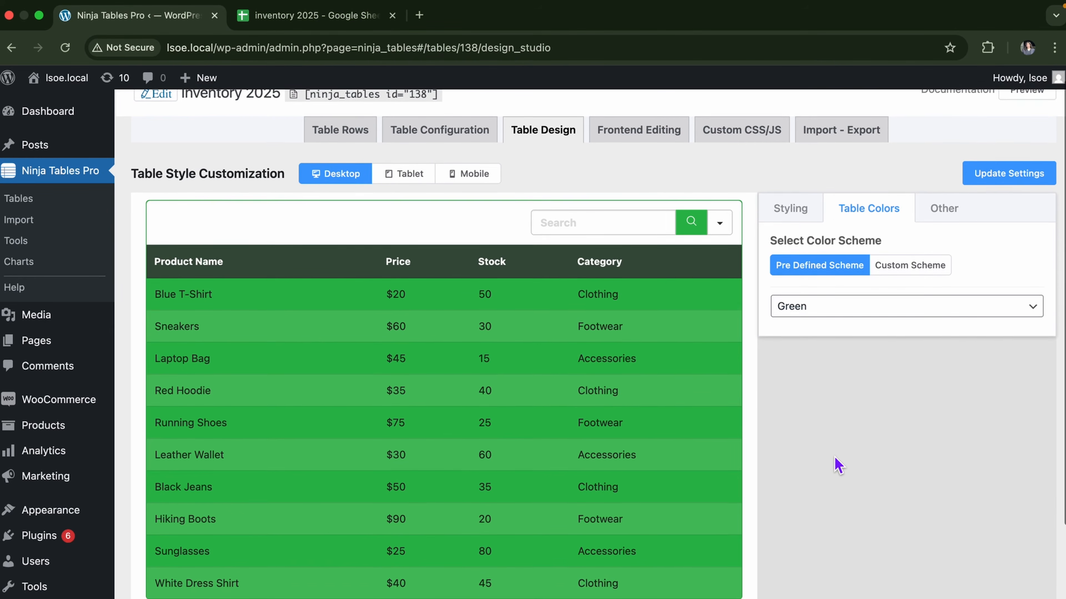
scroll(814, 445, "down", 1)
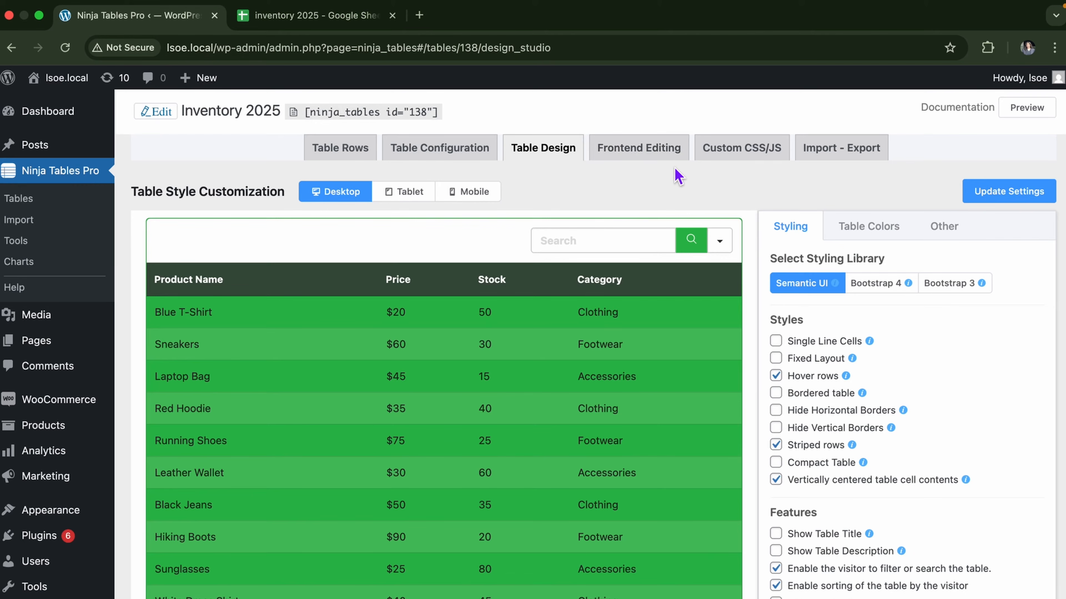
Look at the table's Custom CSS/JS and Import - Export sections and return to the table design.
left_click(768, 154)
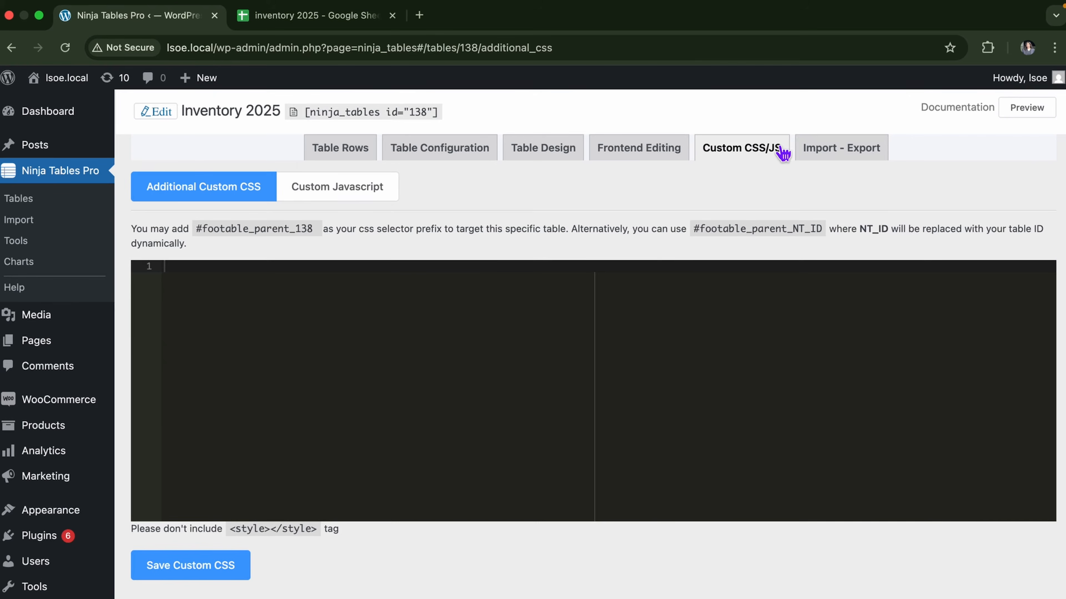
left_click(846, 159)
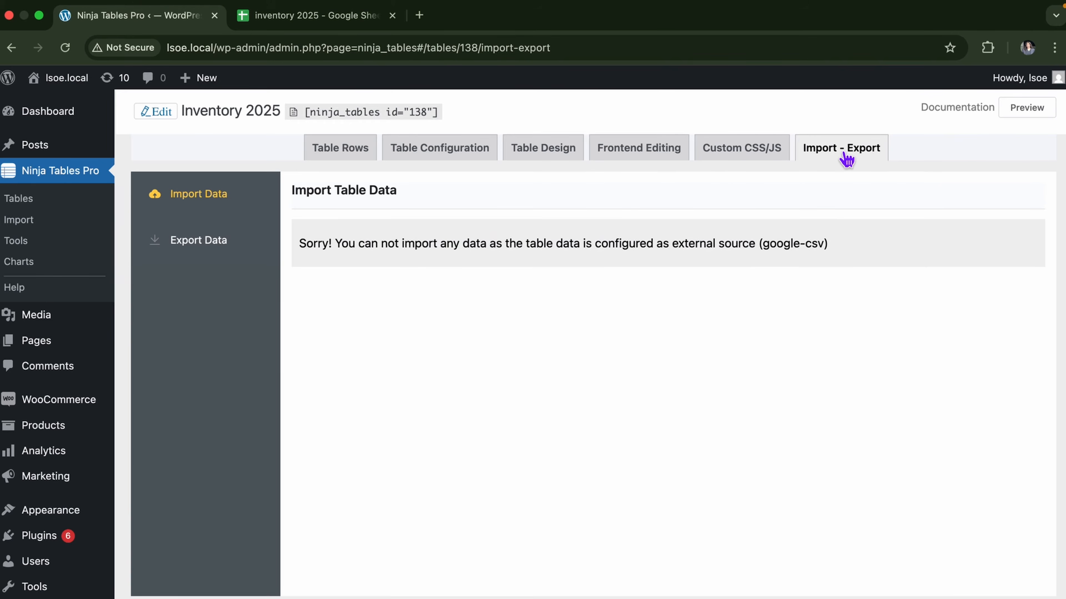
left_click(569, 155)
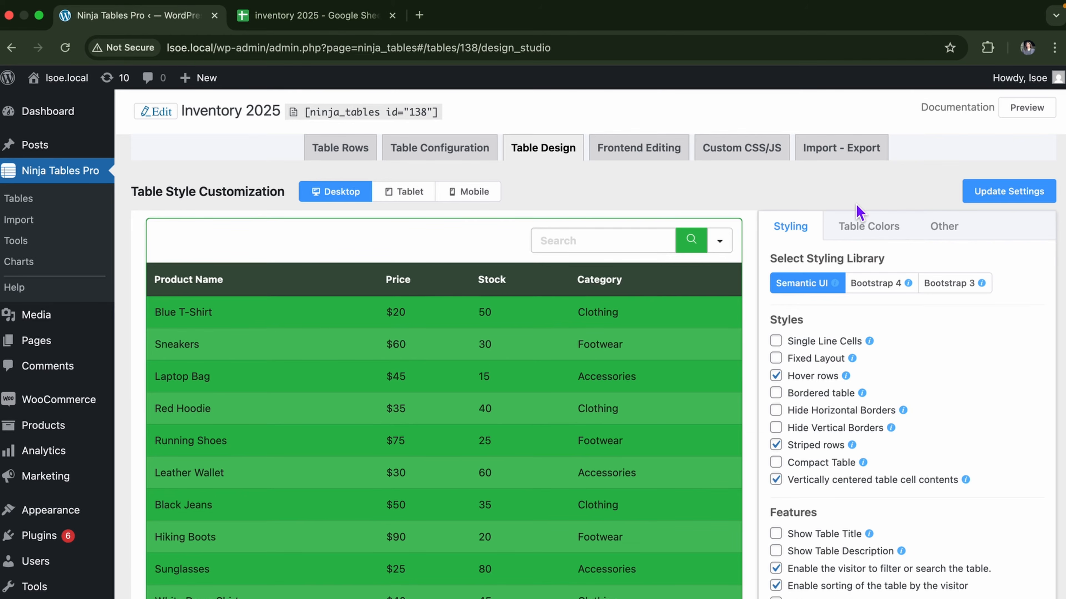
Review the table's styling options and save the updated design settings.
scroll(657, 404, "down", 2)
scroll(656, 405, "down", 3)
scroll(659, 409, "up", 3)
scroll(659, 410, "up", 2)
left_click(1001, 204)
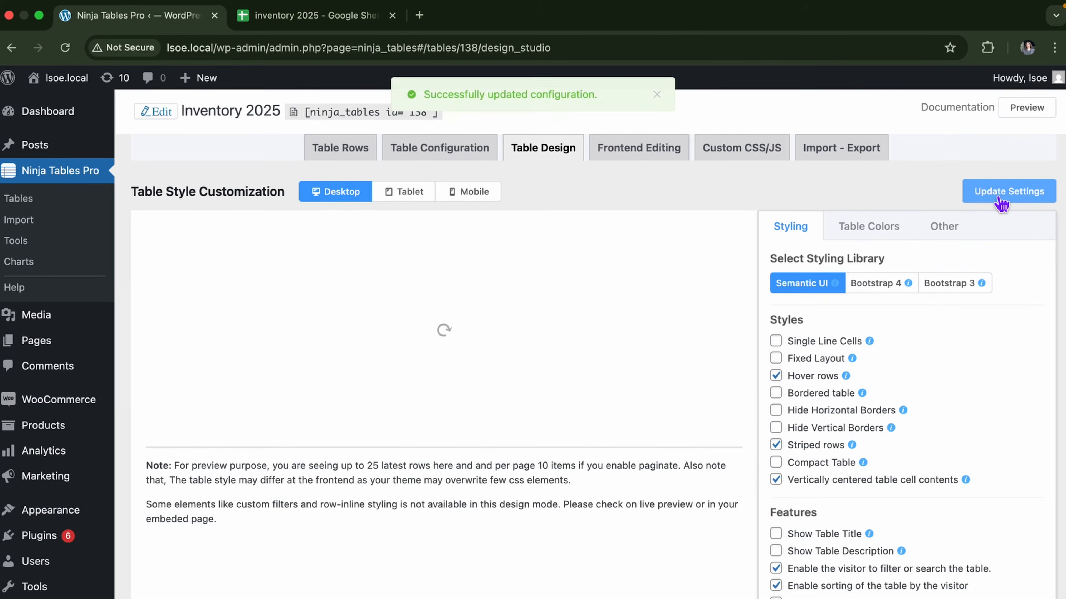
scroll(845, 228, "down", 6)
scroll(785, 231, "up", 6)
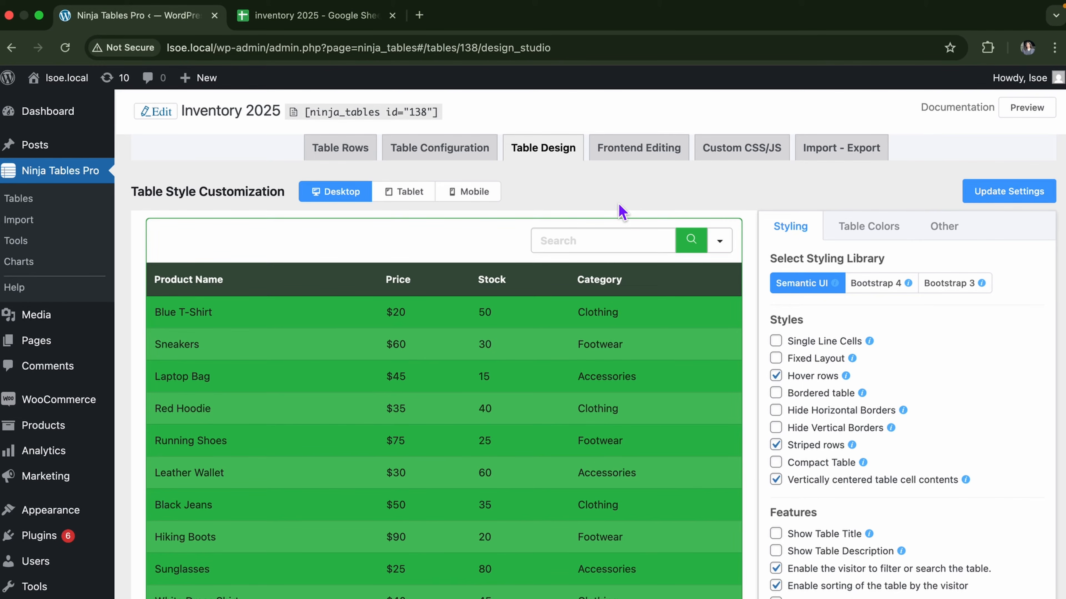
Copy the Inventory 2025 table's shortcode and open the Shop front page for editing.
left_click(298, 114)
left_click(79, 342)
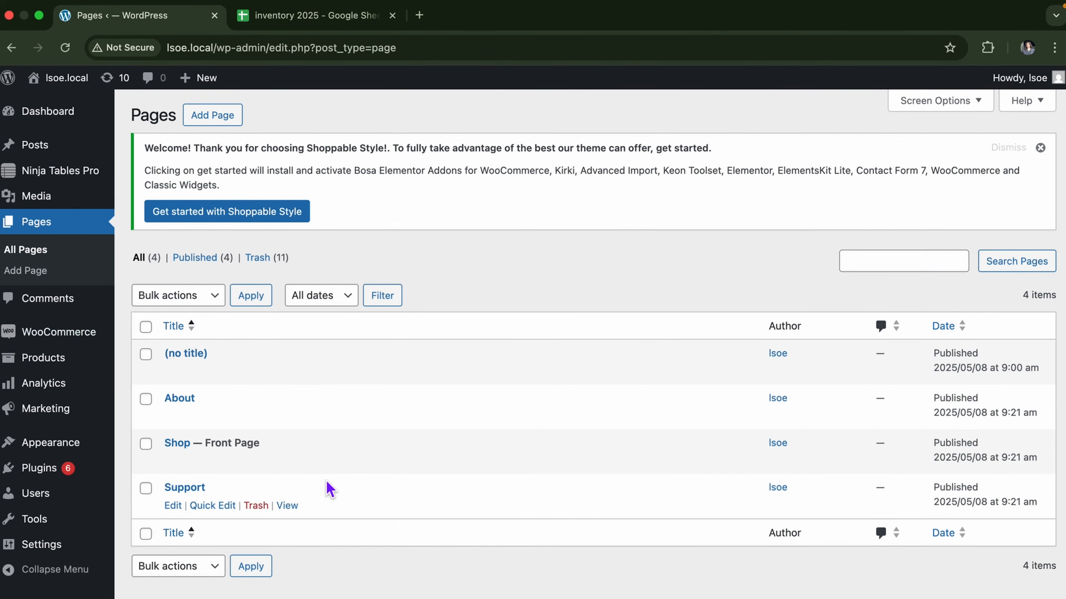
left_click(172, 461)
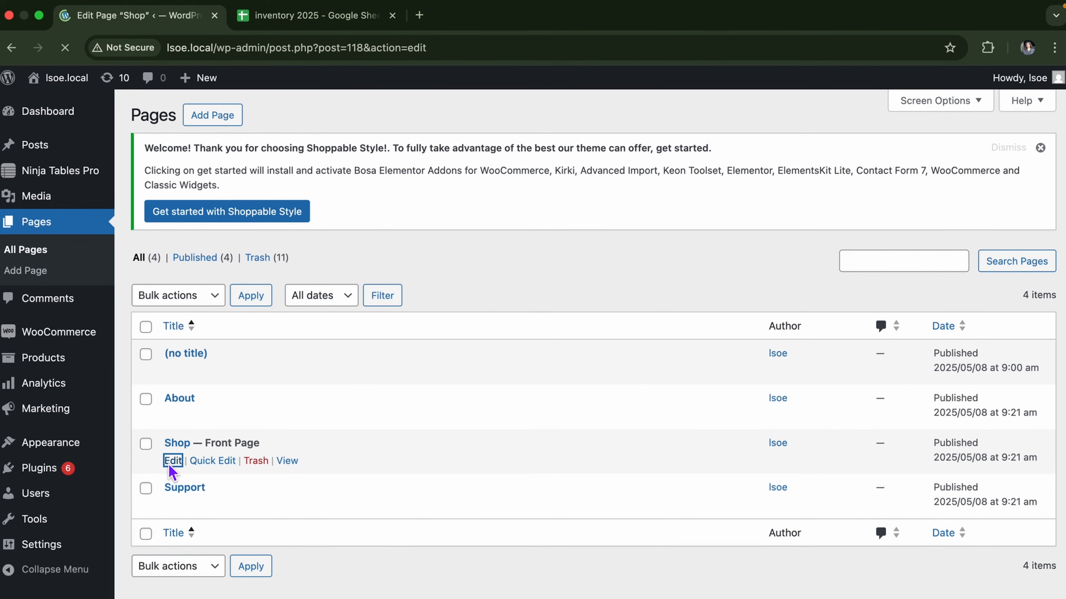
Insert [ninja_tables id="138"] into the Shop page's empty Shortcode block, save the page and reload it.
left_click(236, 389)
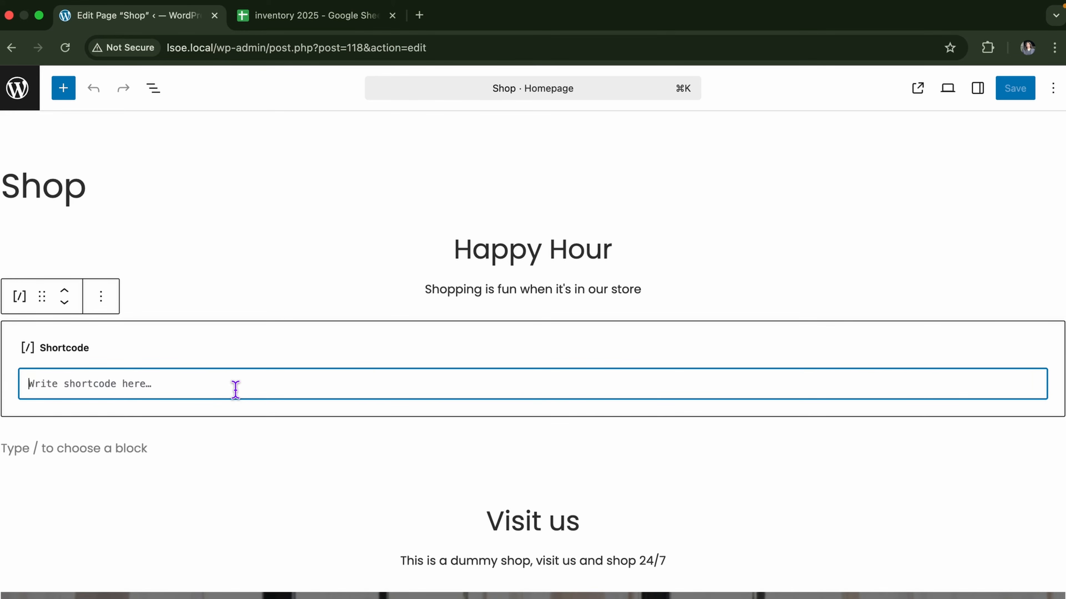
key("super+v")
scroll(336, 459, "down", 3)
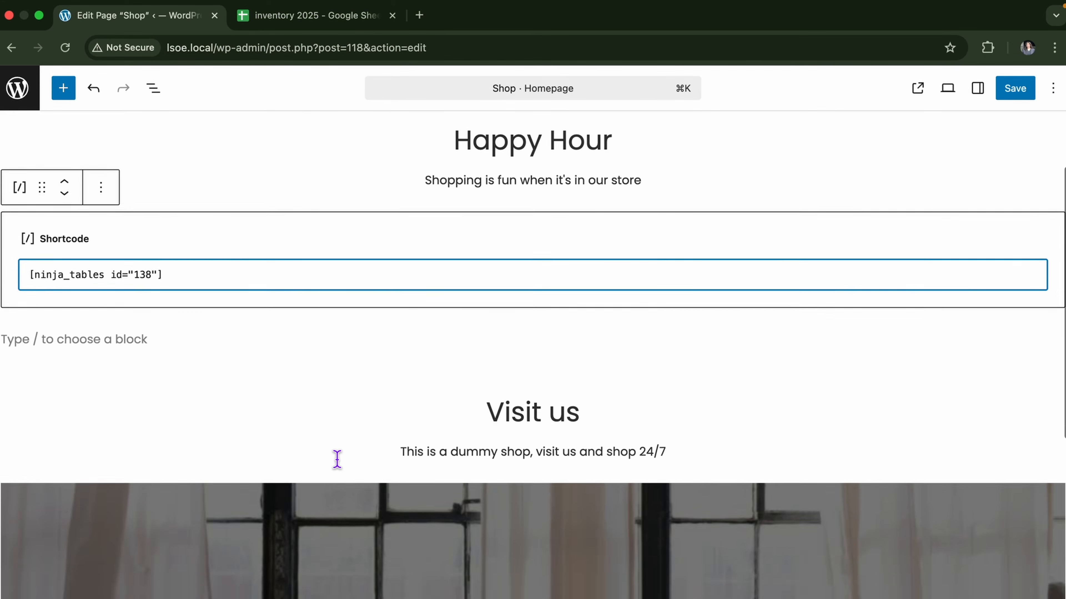
scroll(335, 452, "up", 3)
left_click(1014, 96)
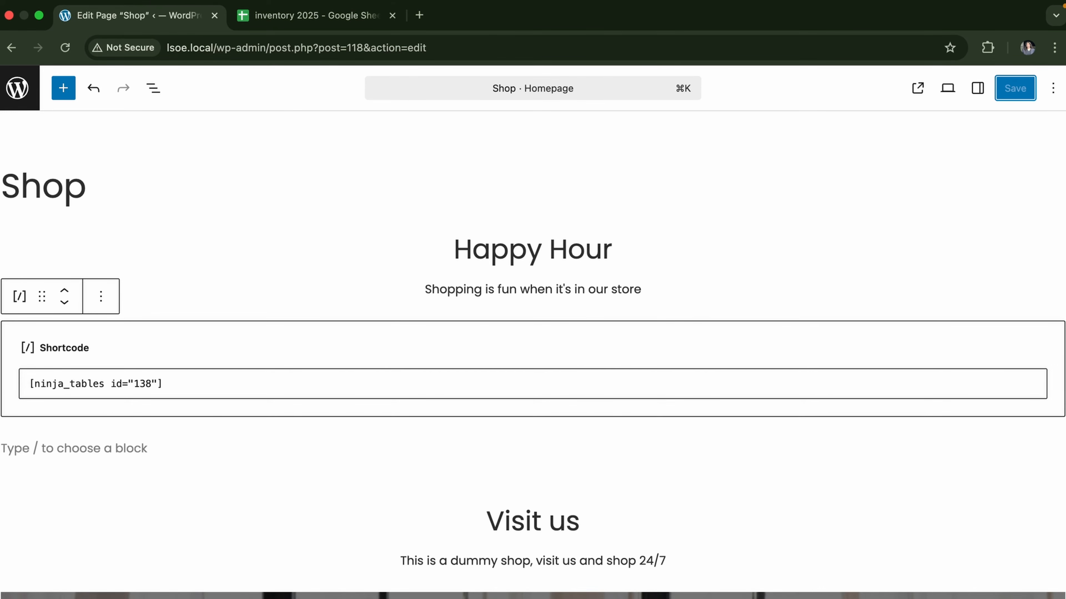
key("super+r")
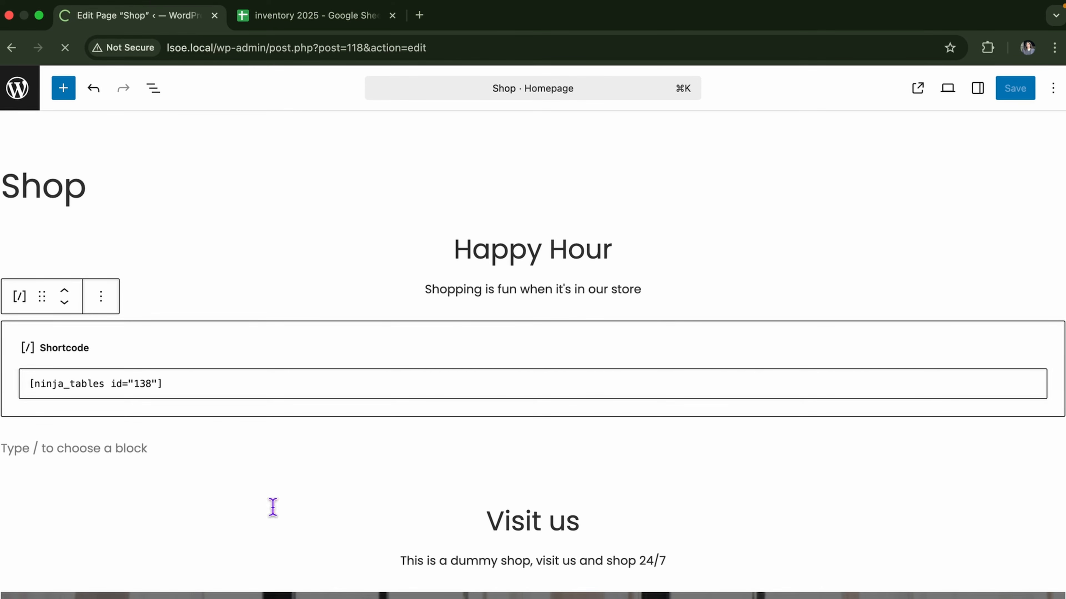
Examine the inventory table's layout and data on the published Shop front page.
scroll(982, 300, "down", 4)
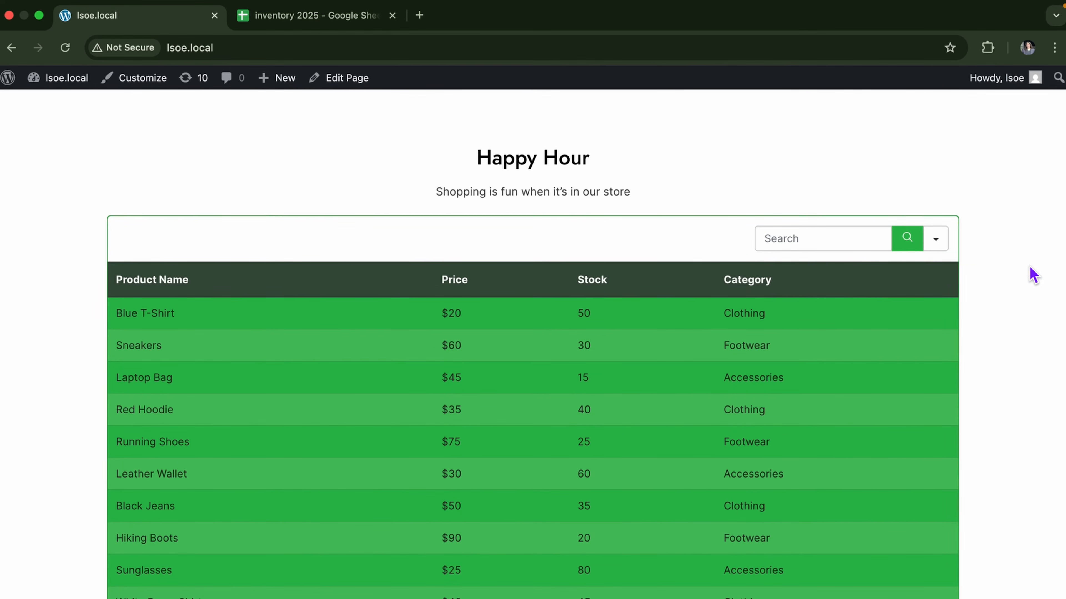
scroll(1032, 275, "up", 1)
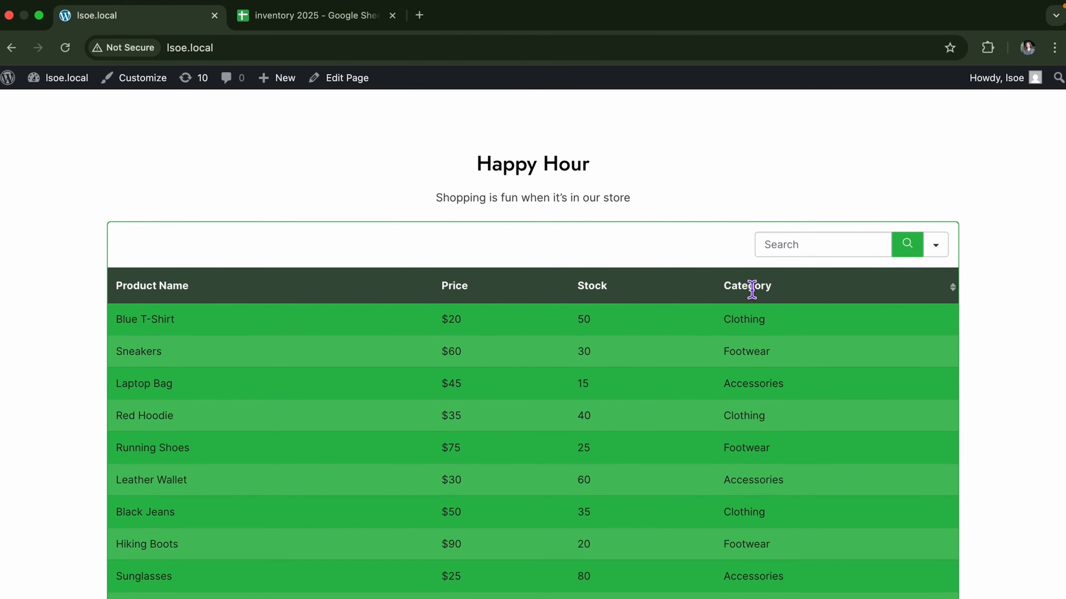
scroll(1001, 327, "up", 1)
scroll(1001, 327, "down", 1)
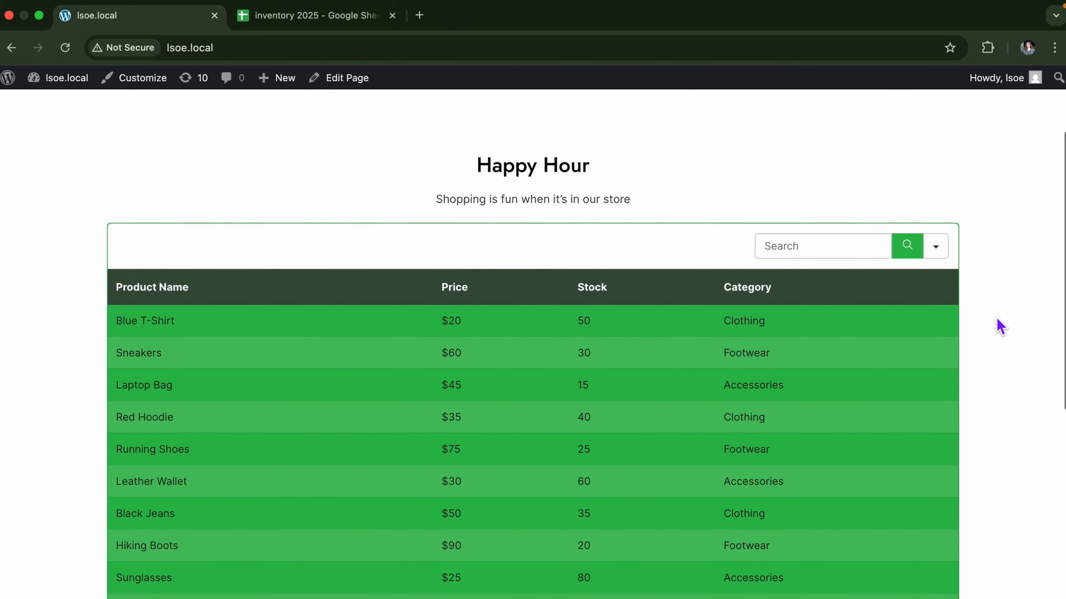
scroll(1001, 327, "up", 3)
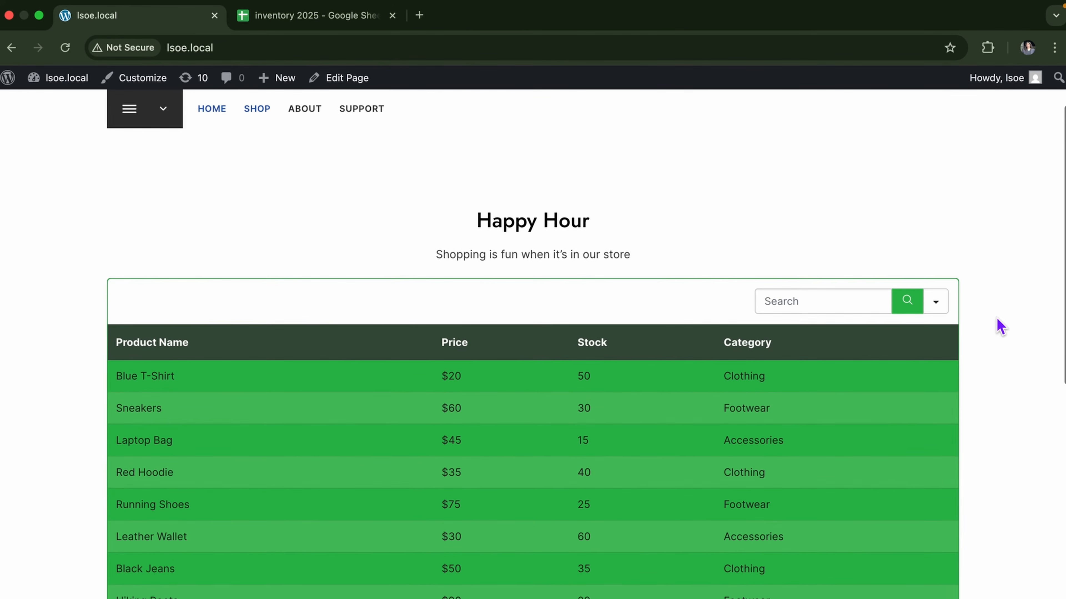
scroll(1001, 327, "down", 2)
scroll(1001, 327, "down", 2)
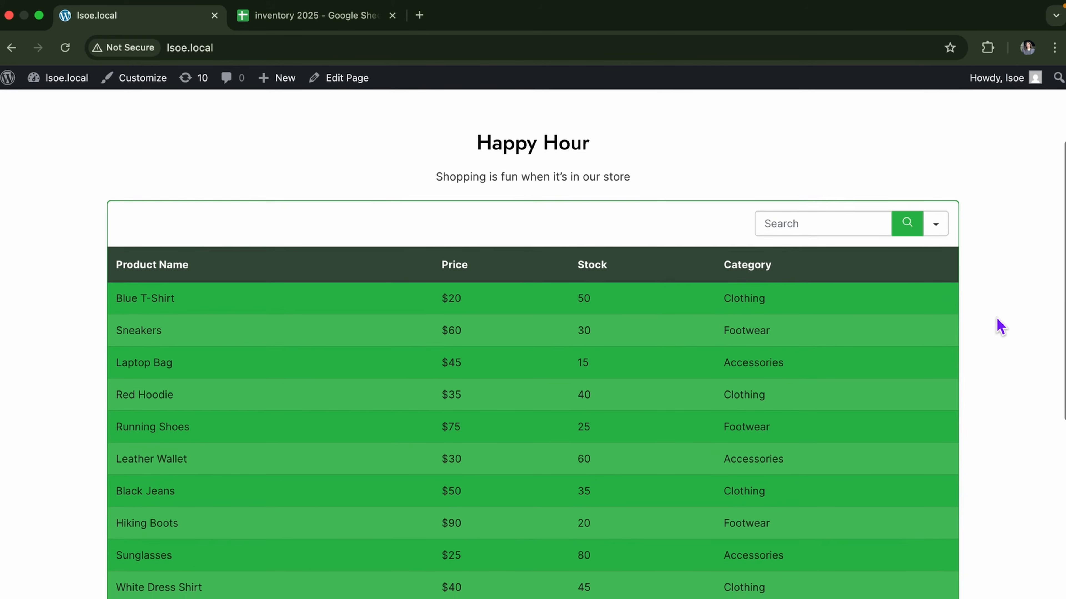
scroll(1001, 327, "up", 1)
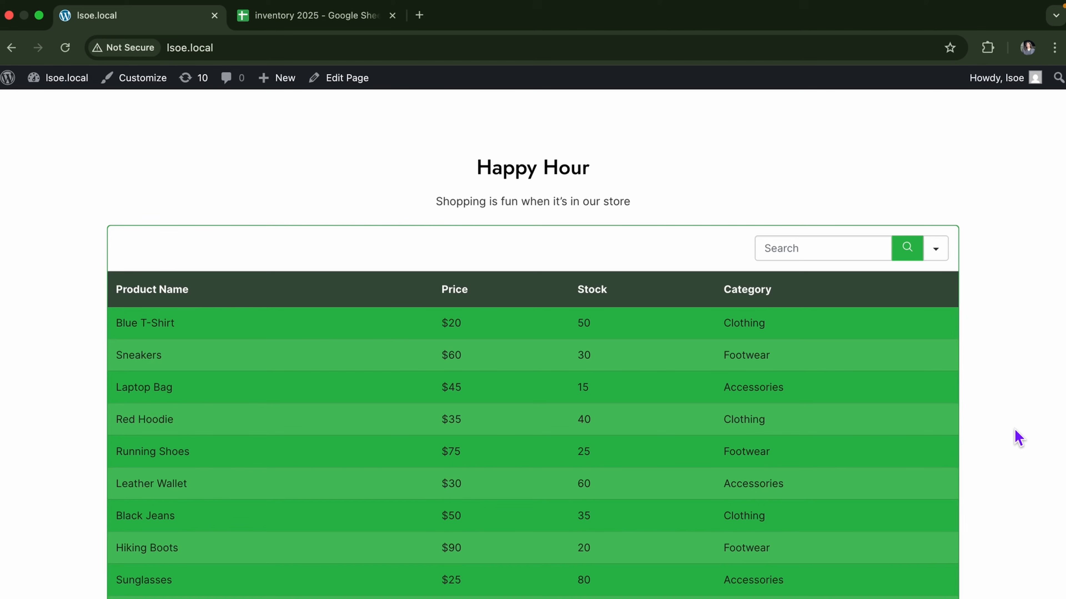
Switch to the inventory 2025 Google Sheet and set the stock to 40 for Blue T-Shirt and 50 for Sneakers.
left_click(340, 23)
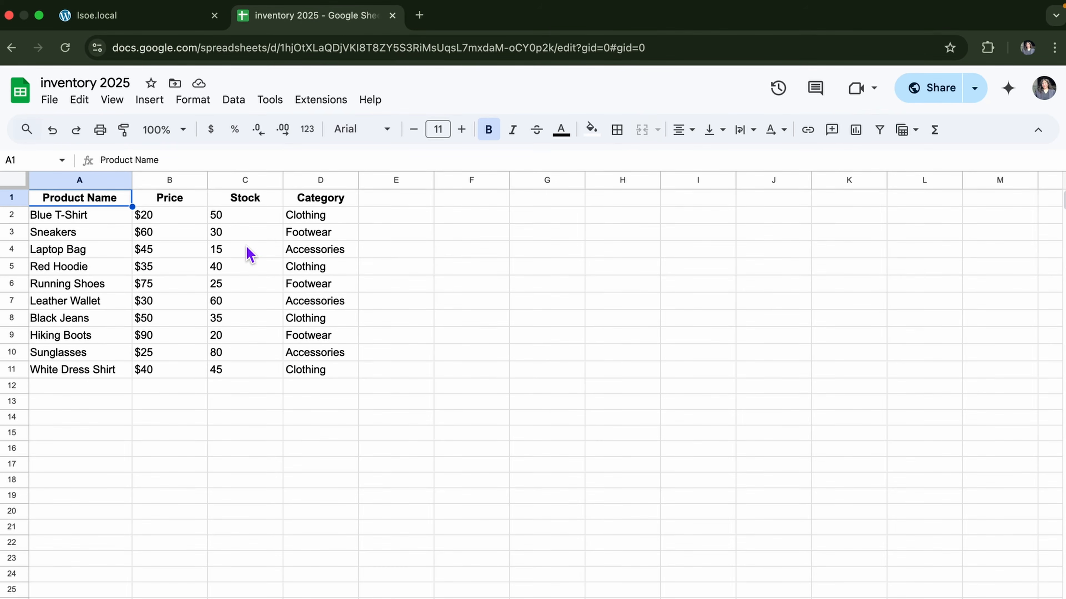
left_click(242, 219)
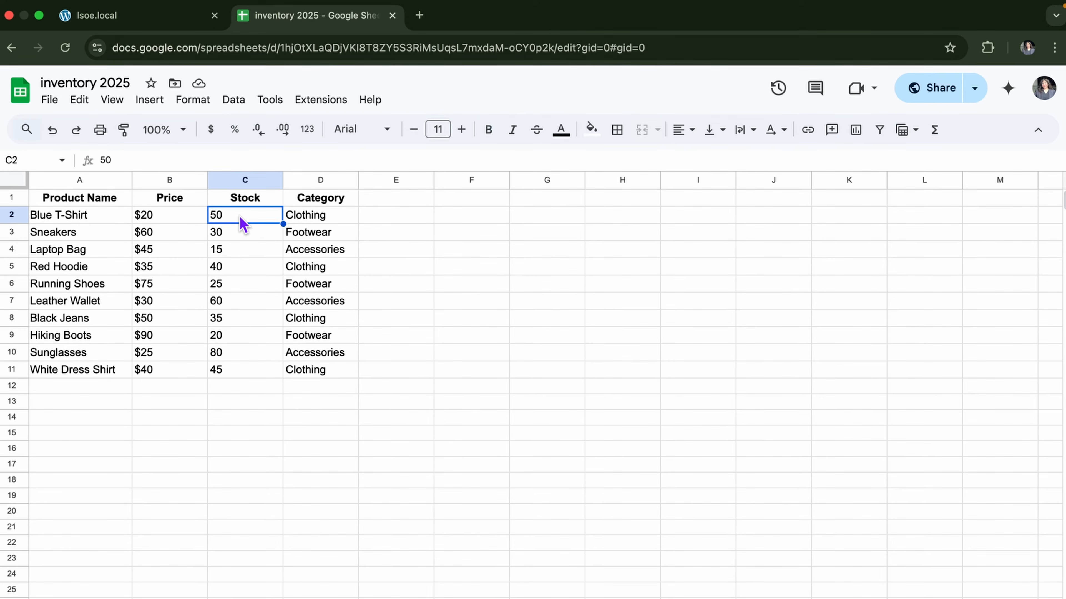
double_click(239, 215)
key("BackSpace")
type("40")
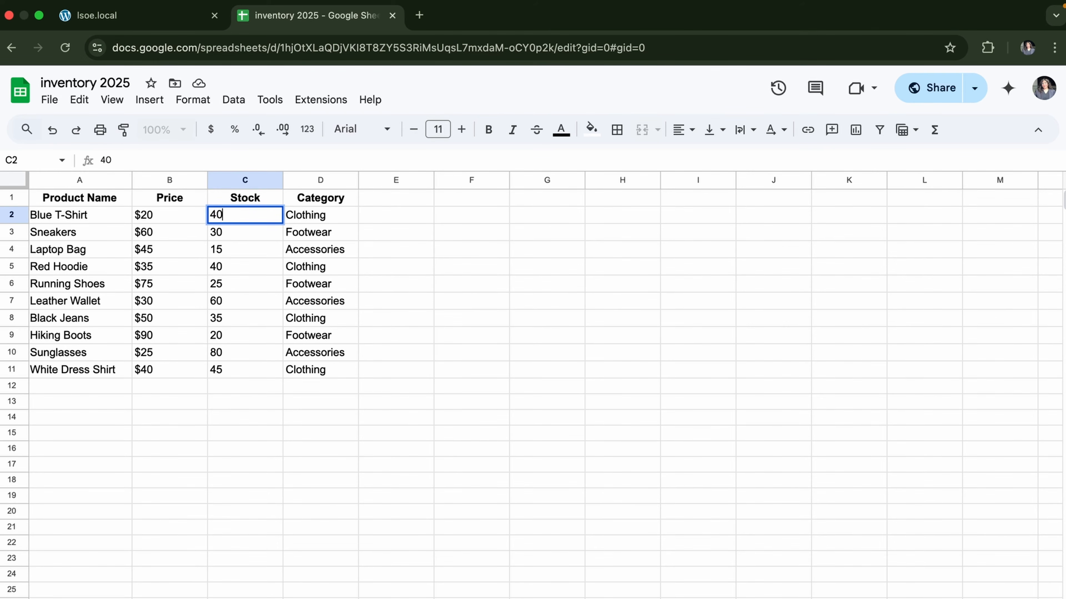
key("Return")
type("3")
key("BackSpace")
type("50")
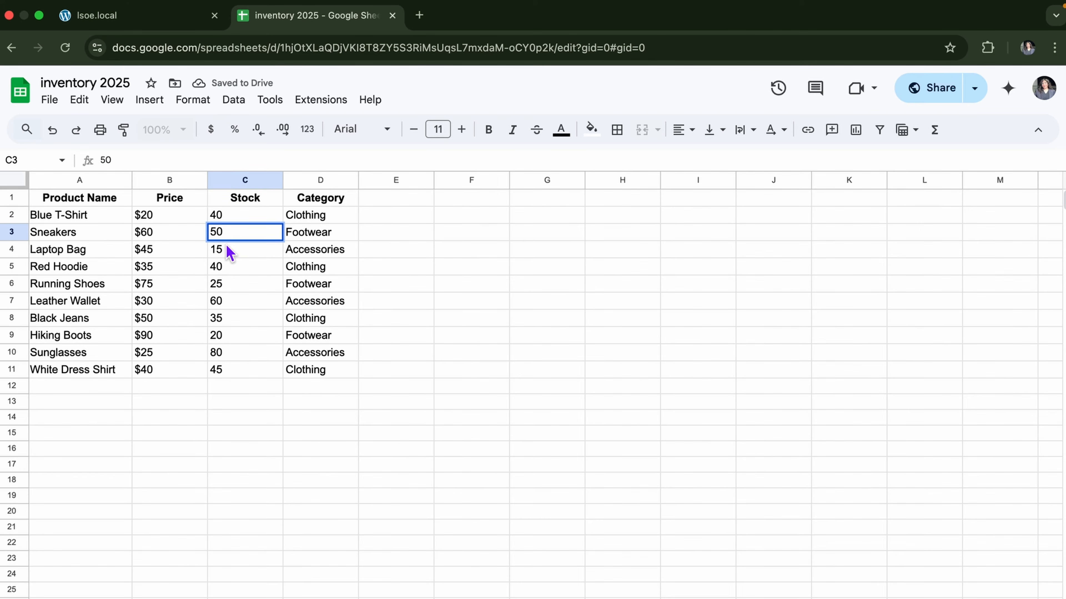
key("Return")
Re-enter 15 as the Laptop Bag's stock in the sheet and reload the spreadsheet.
double_click(237, 247)
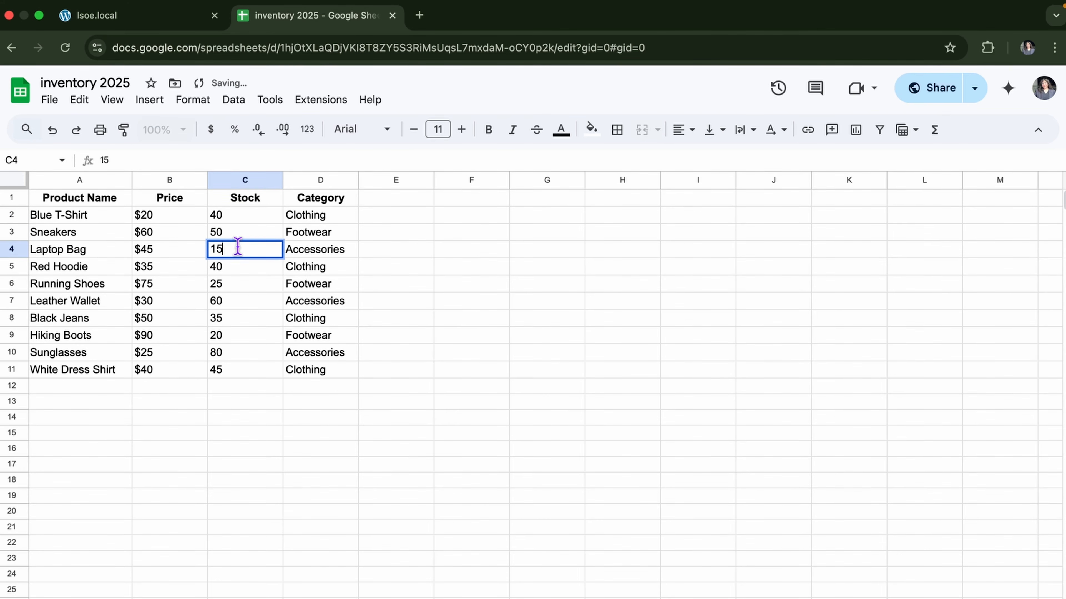
key("BackSpace")
type("5")
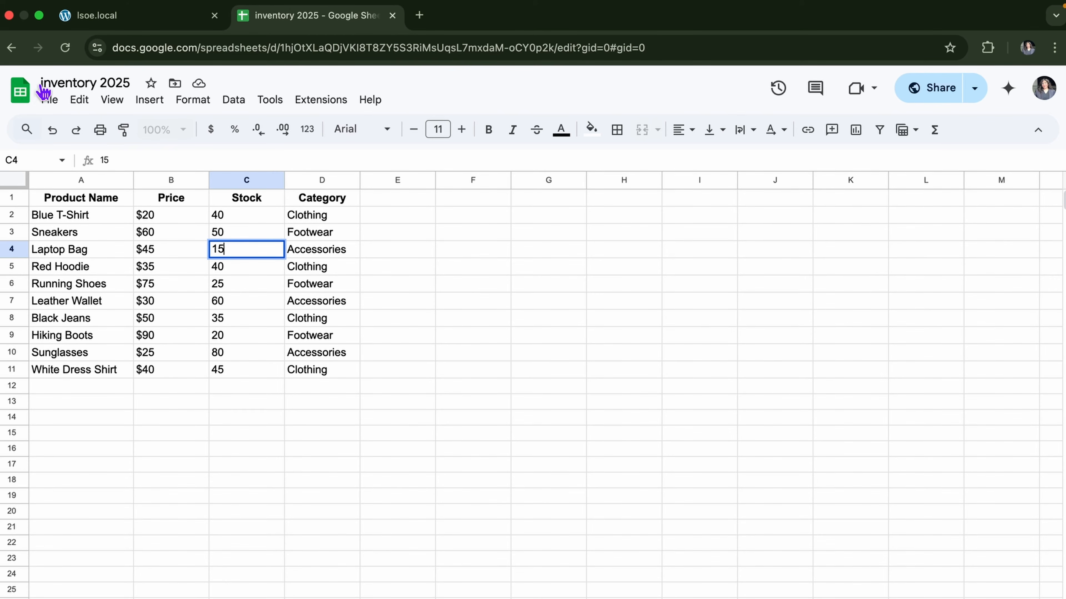
left_click(65, 50)
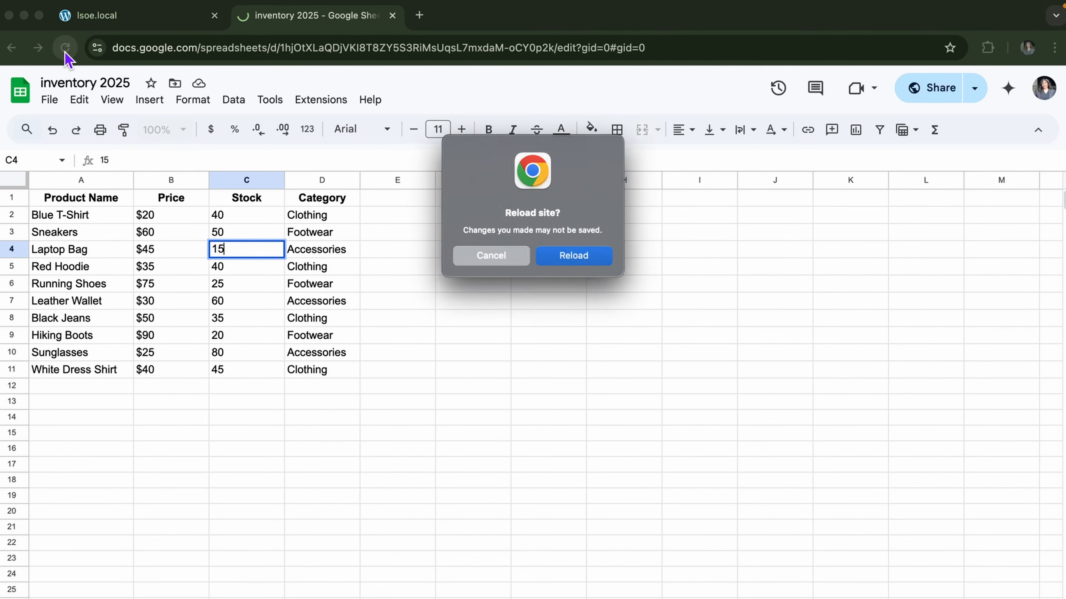
left_click(597, 261)
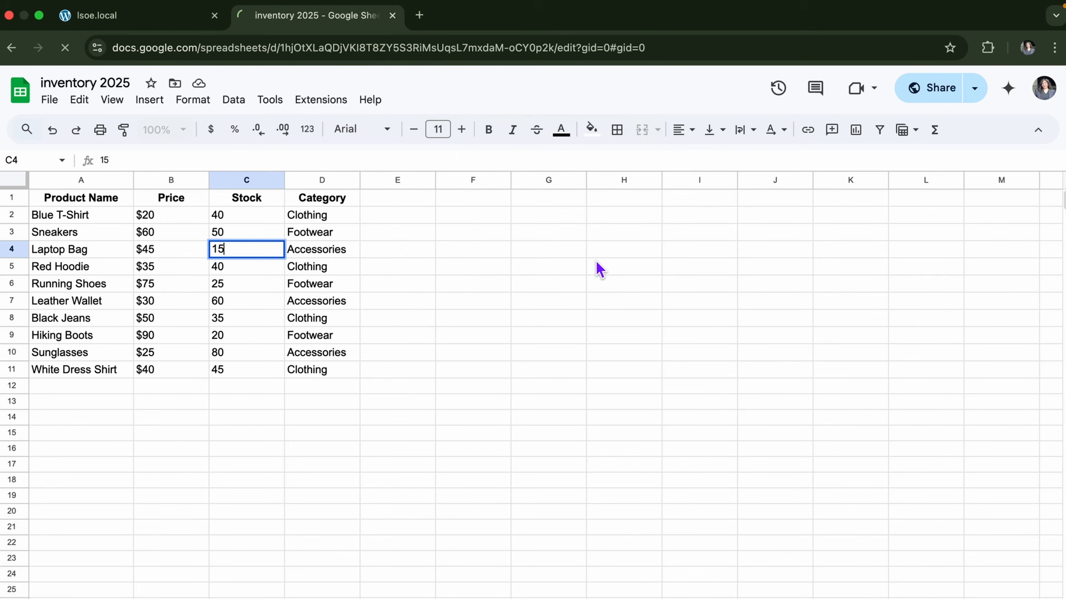